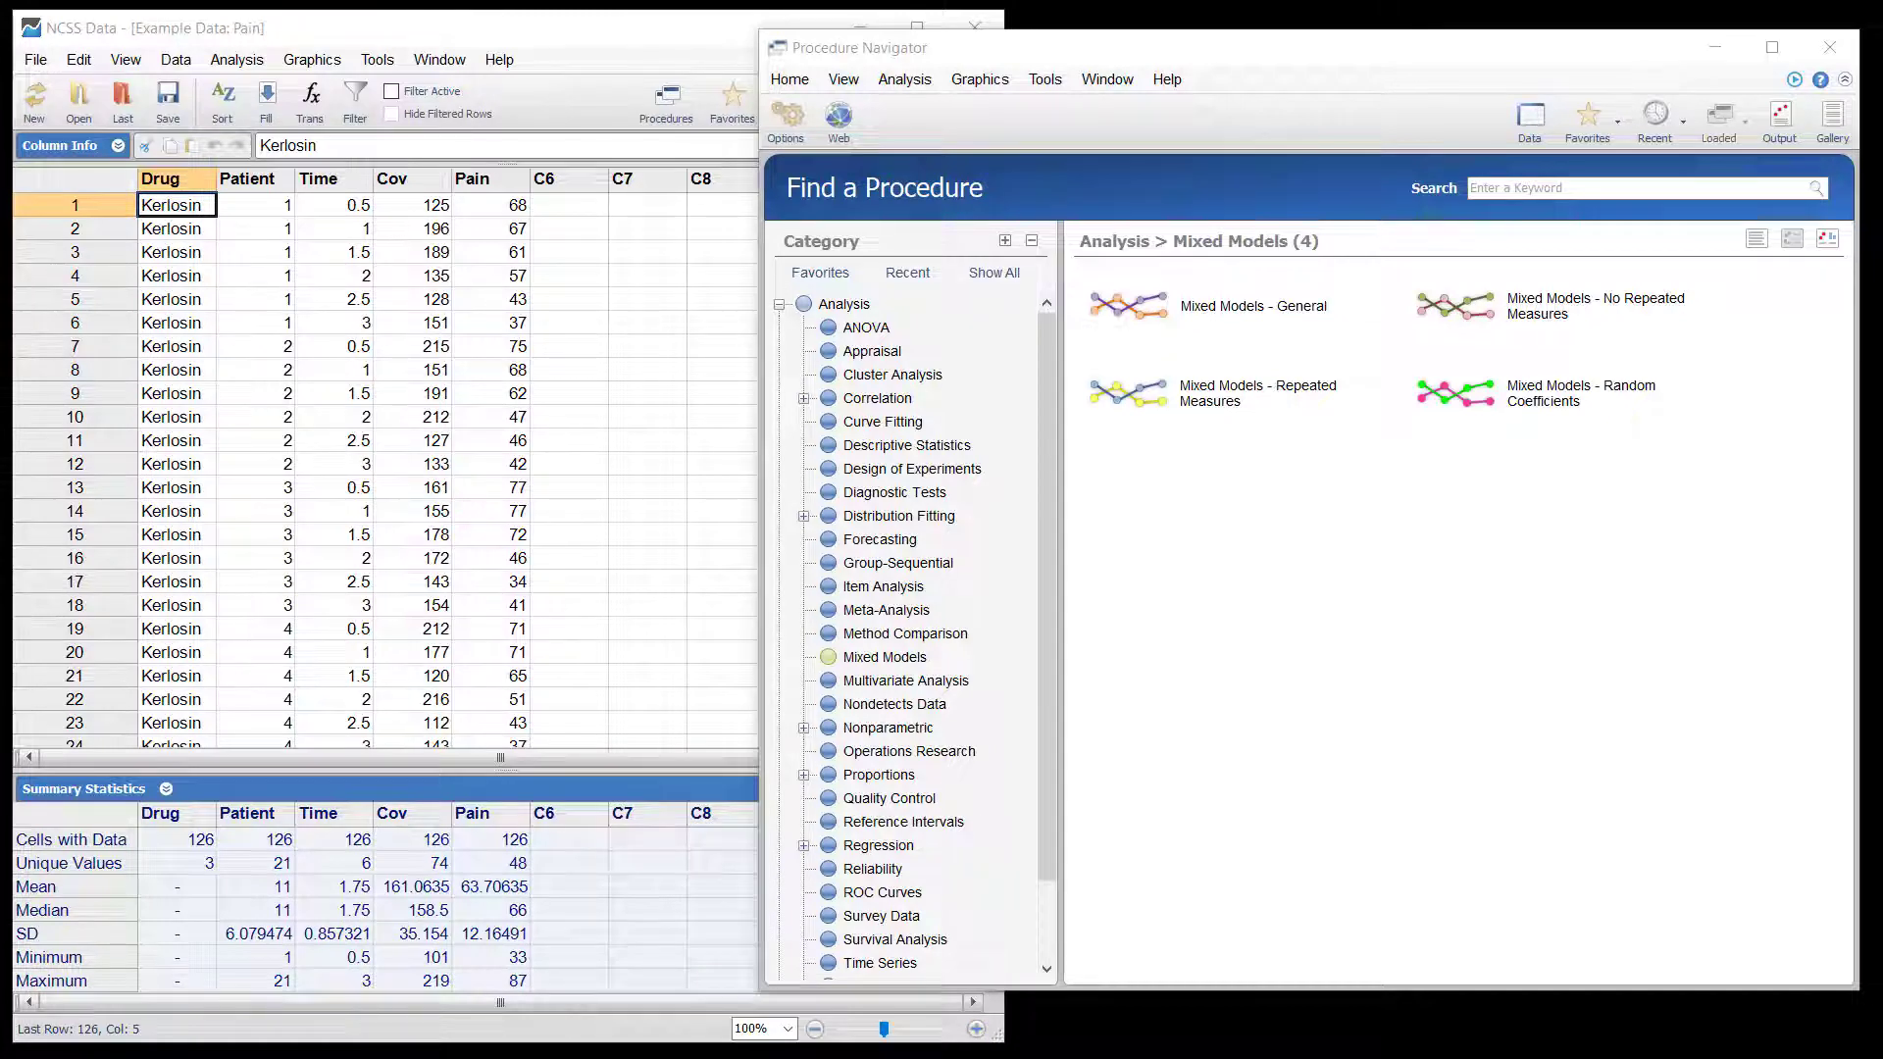
Open the Mixed Models - Repeated Measures procedure from the Mixed Models procedures
left_click(1233, 385)
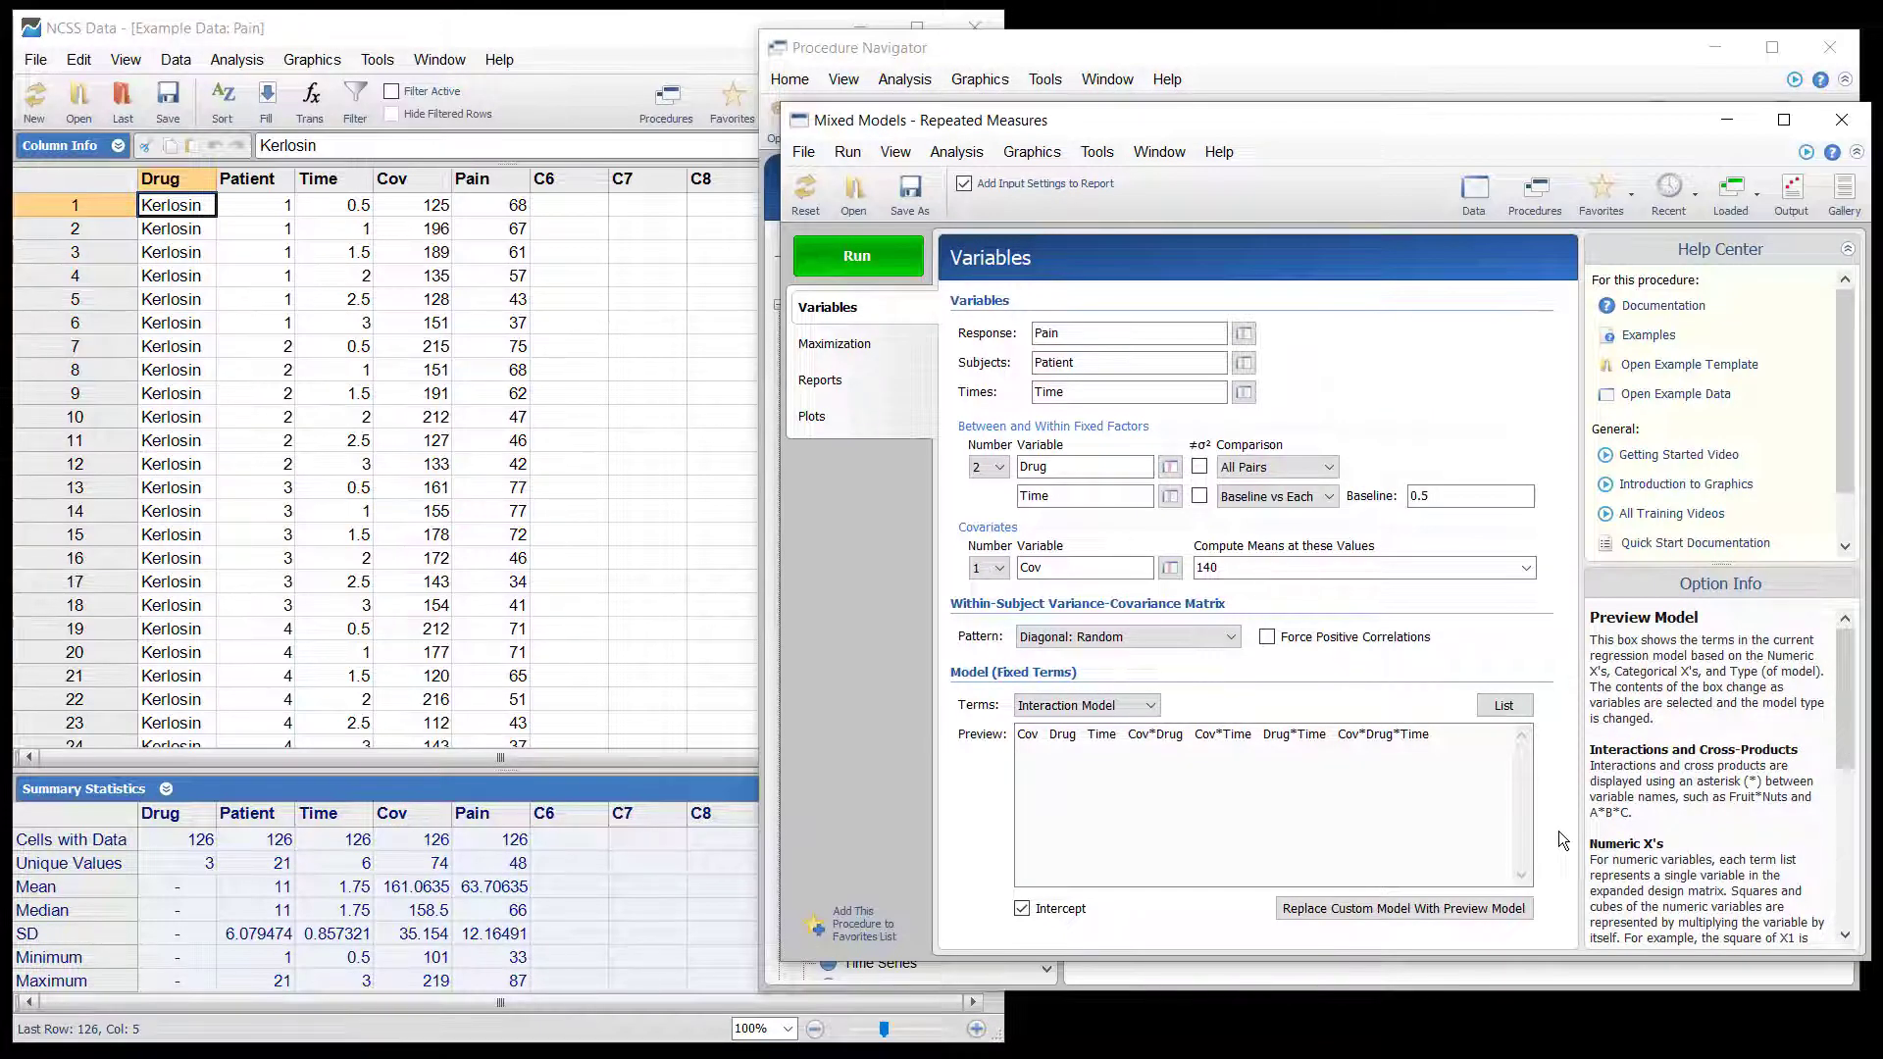
Look through the Pain data rows, then return to the Repeated Measures settings
left_click(624, 31)
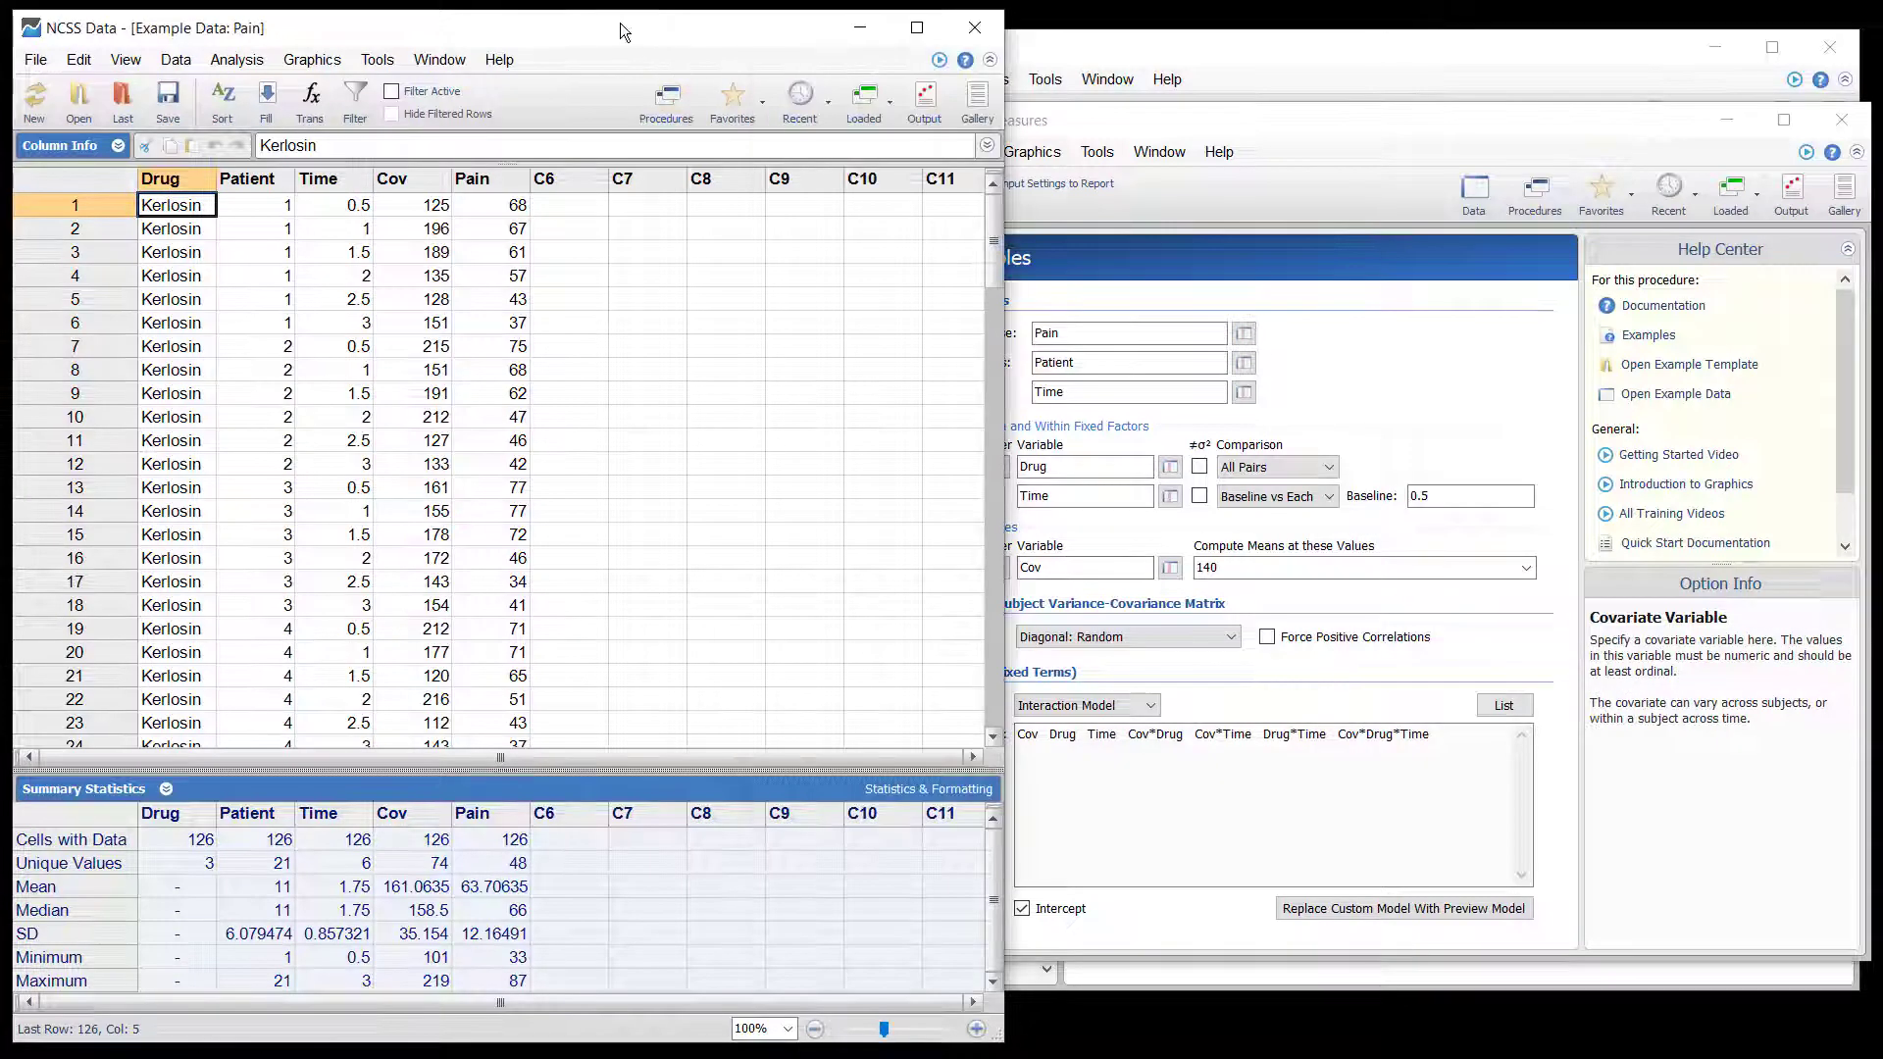
scroll(664, 351, "down", 18)
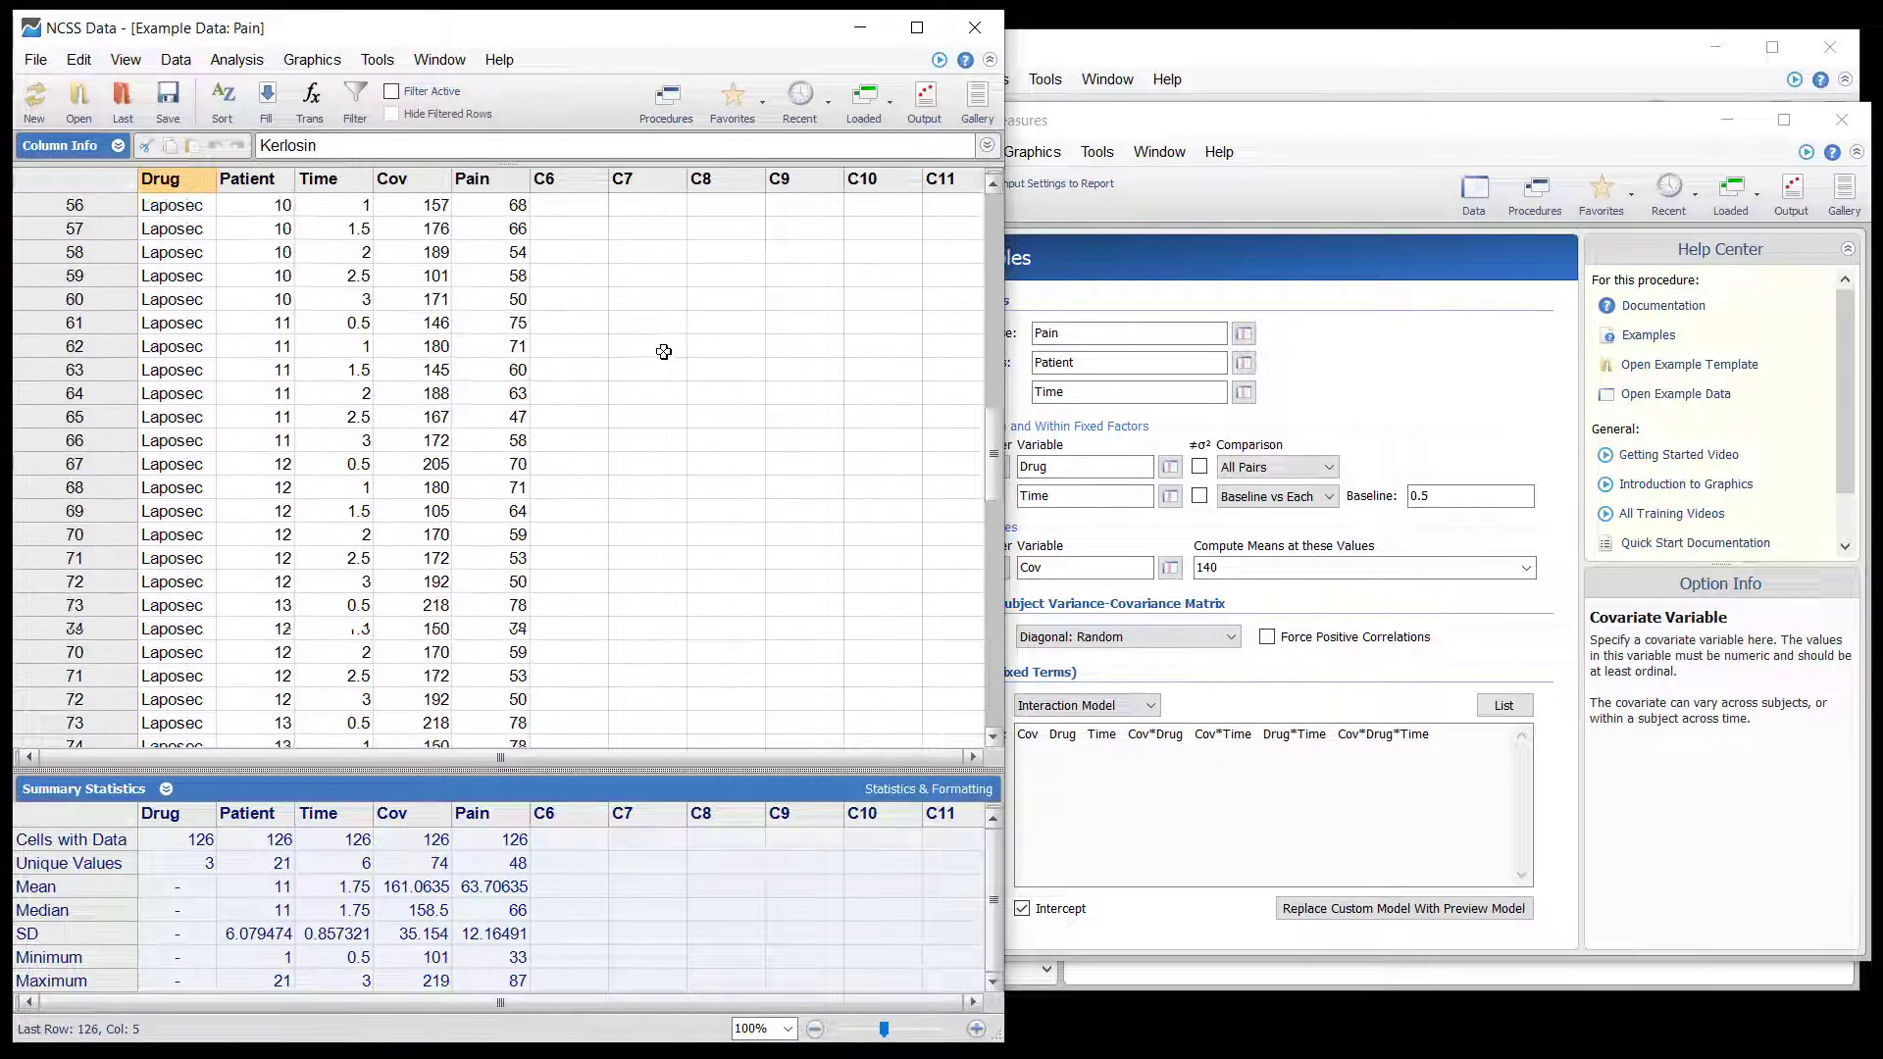
scroll(664, 351, "down", 18)
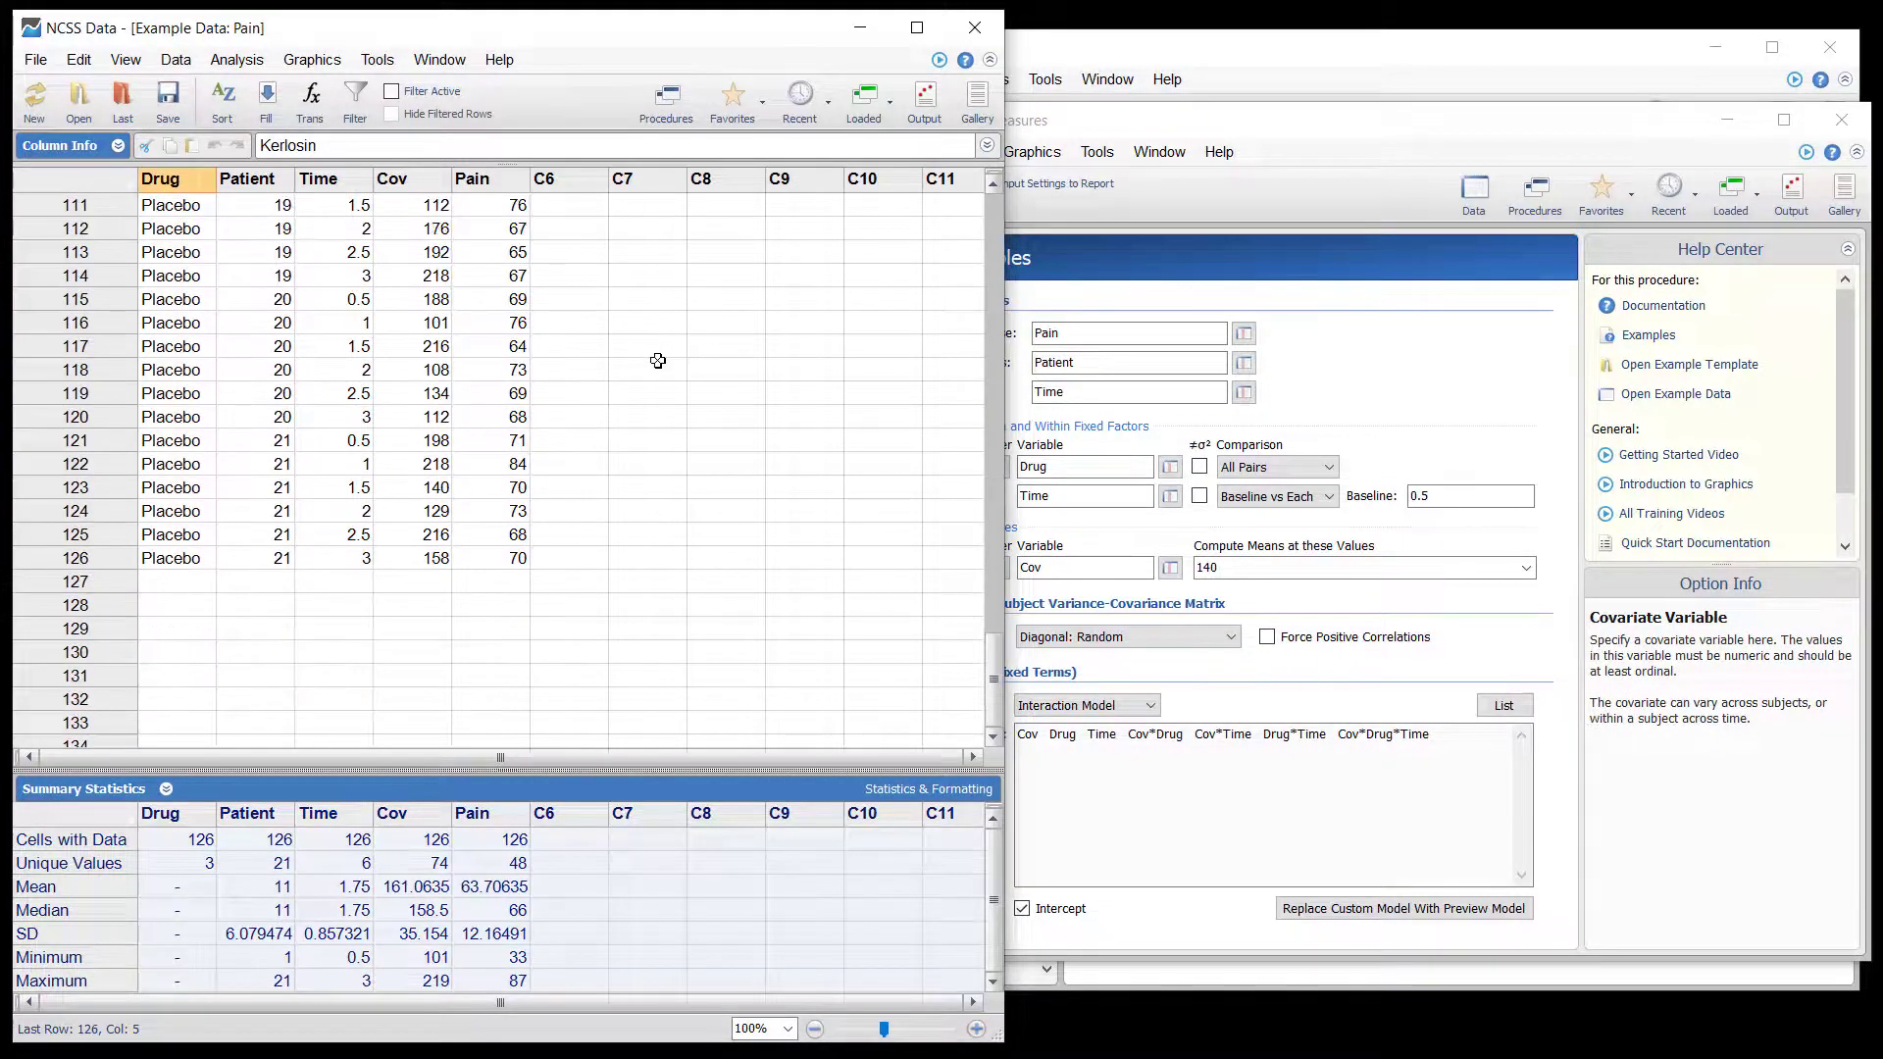
scroll(658, 363, "up", 20)
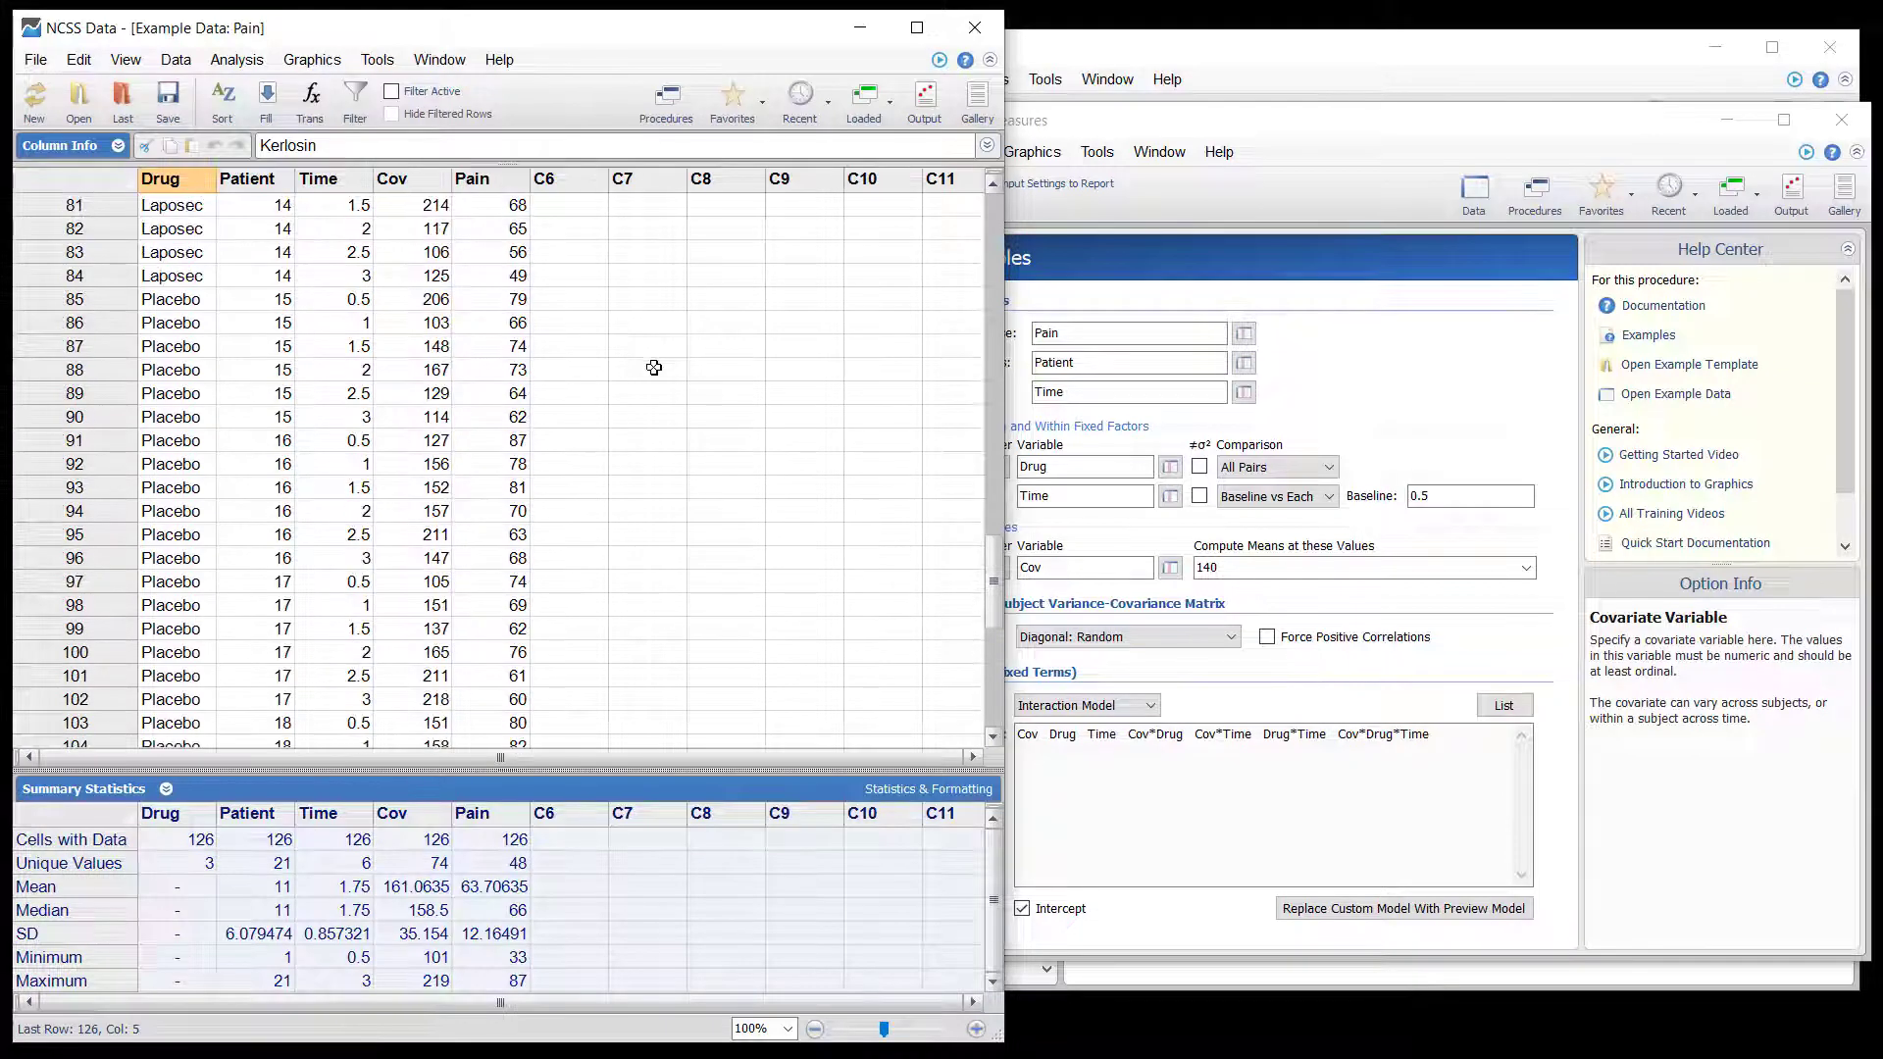
scroll(652, 371, "up", 10)
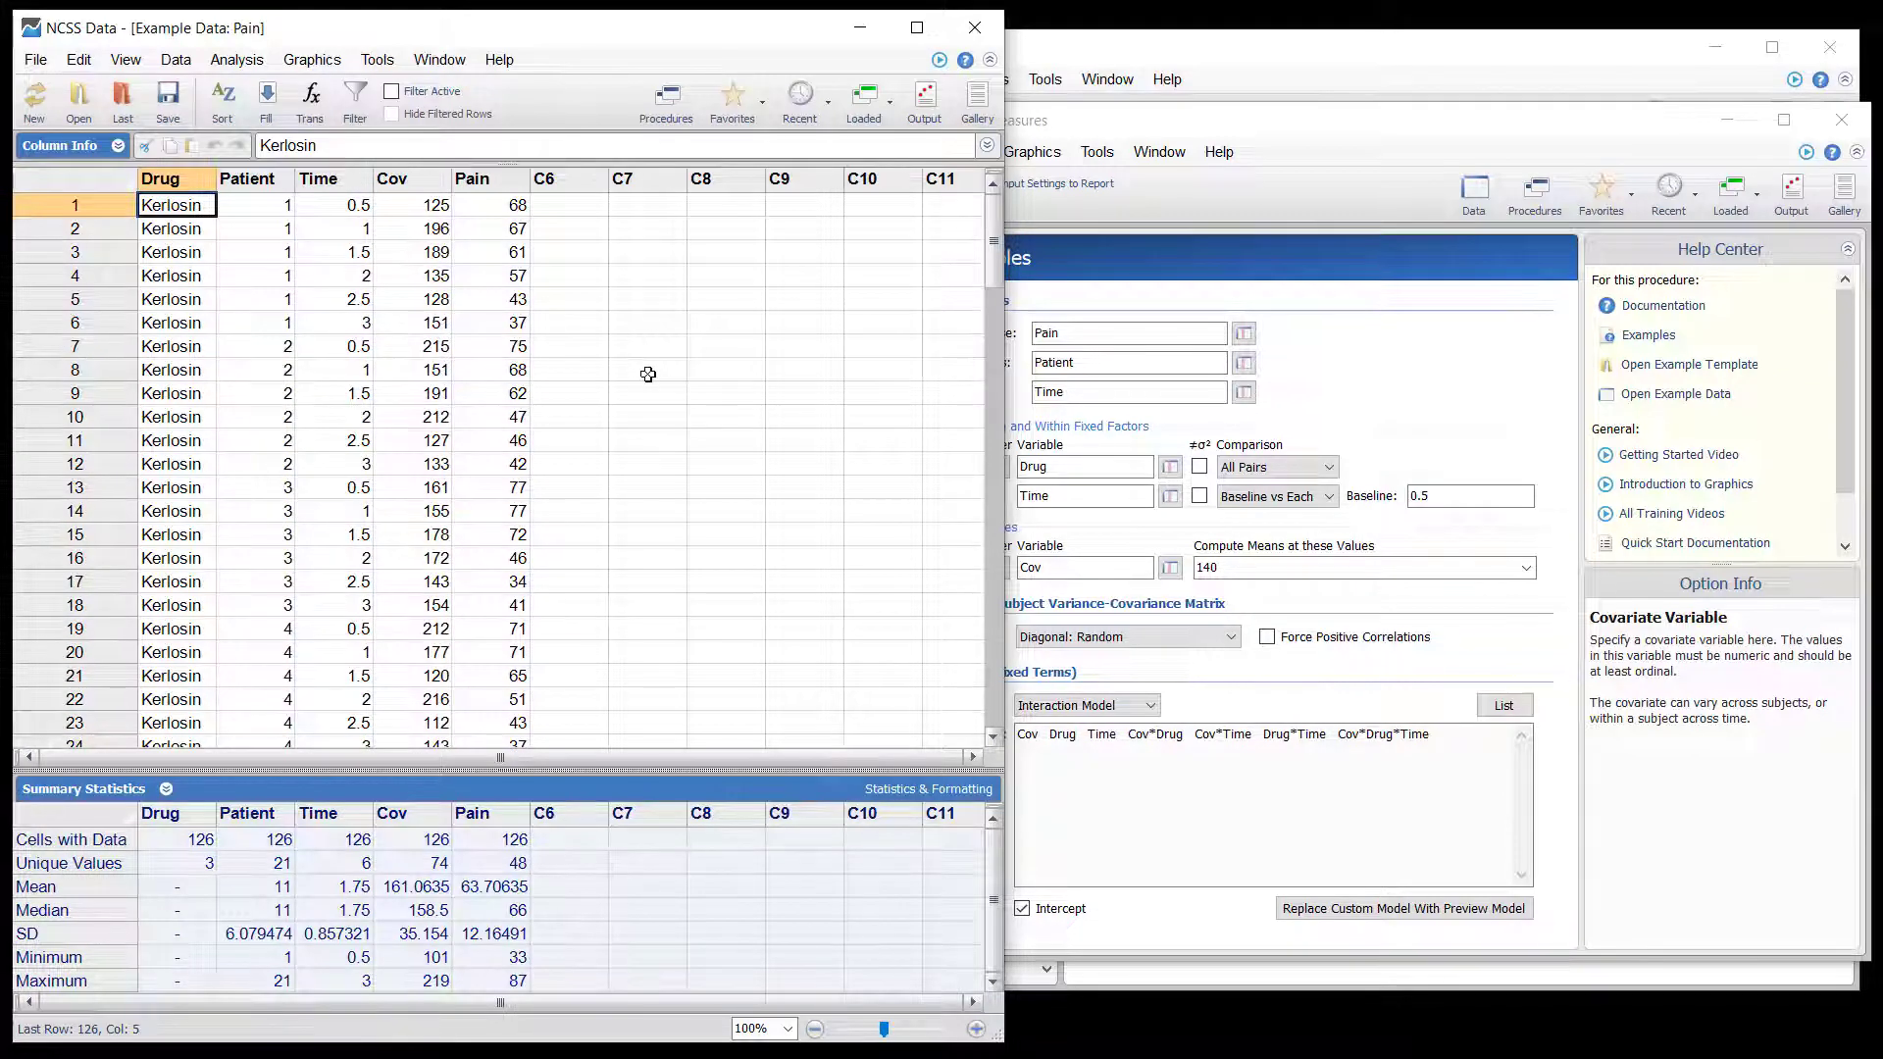
left_click(1209, 121)
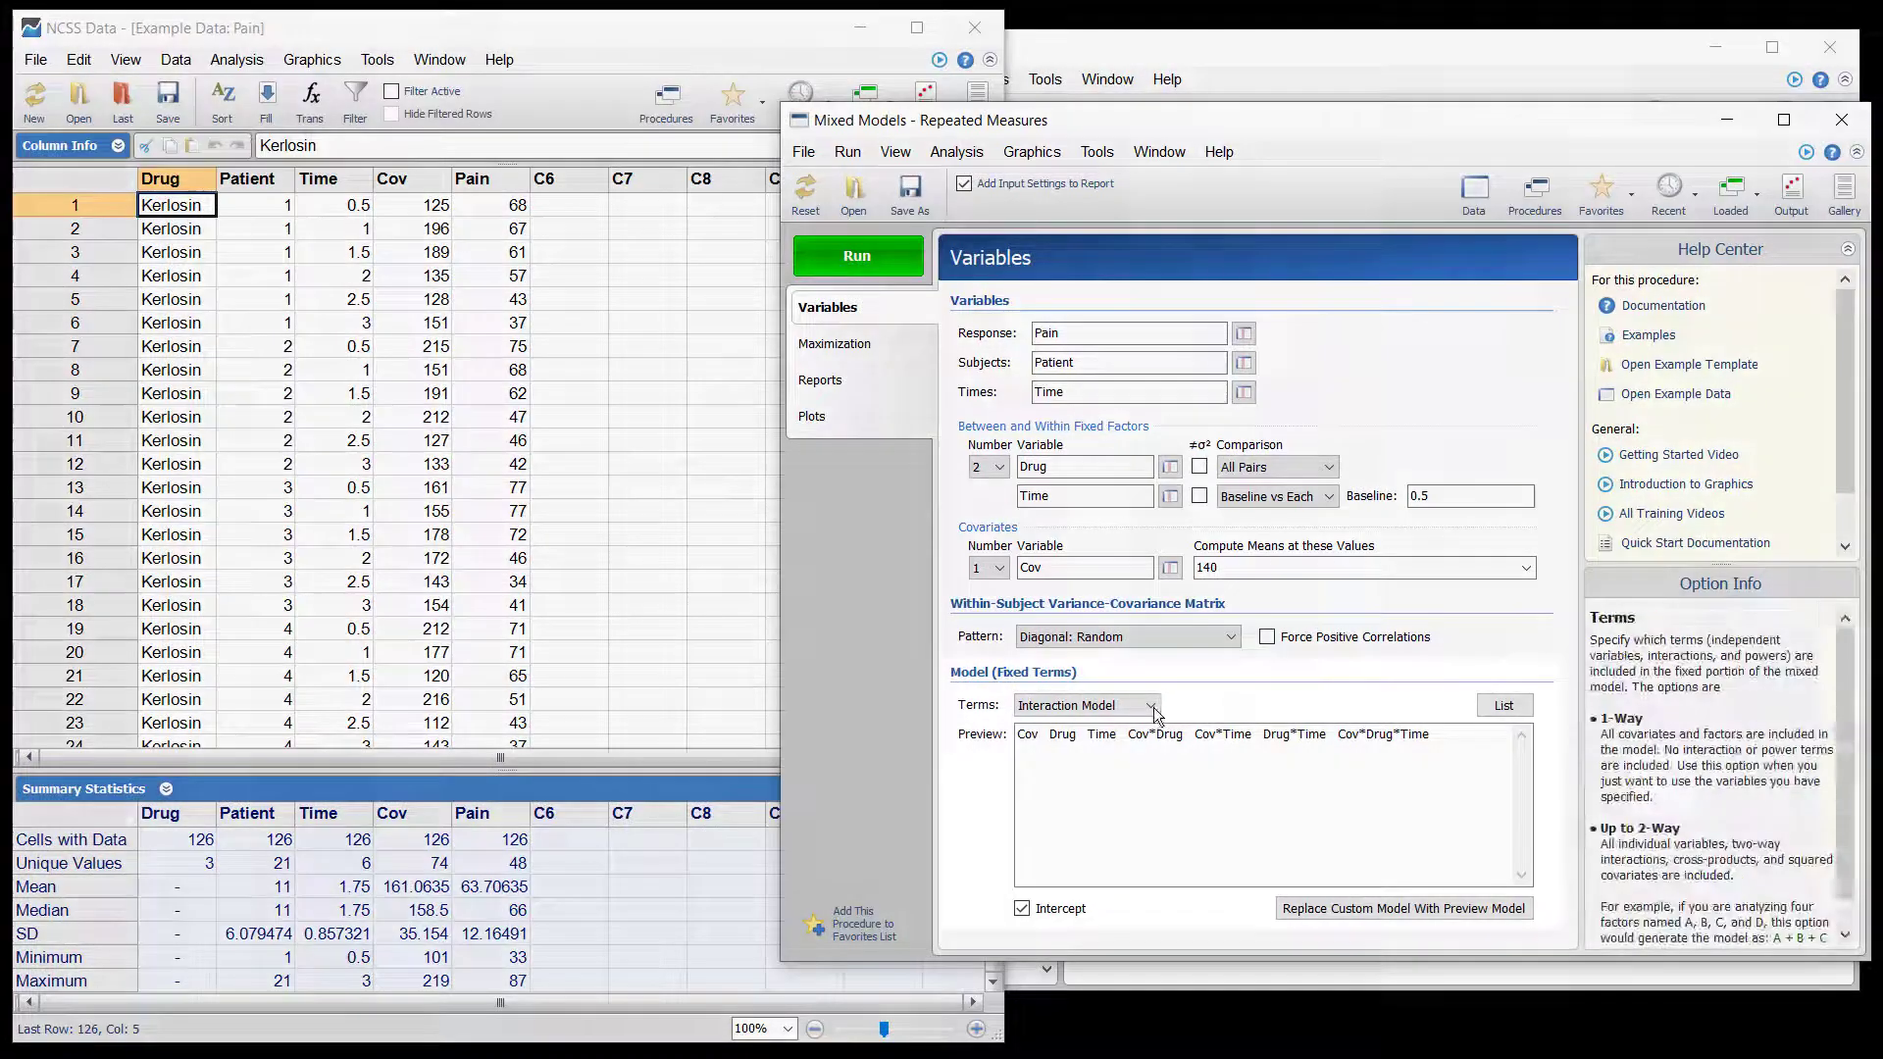
Keep Interaction Model as the model terms and show the Reports options
left_click(1154, 708)
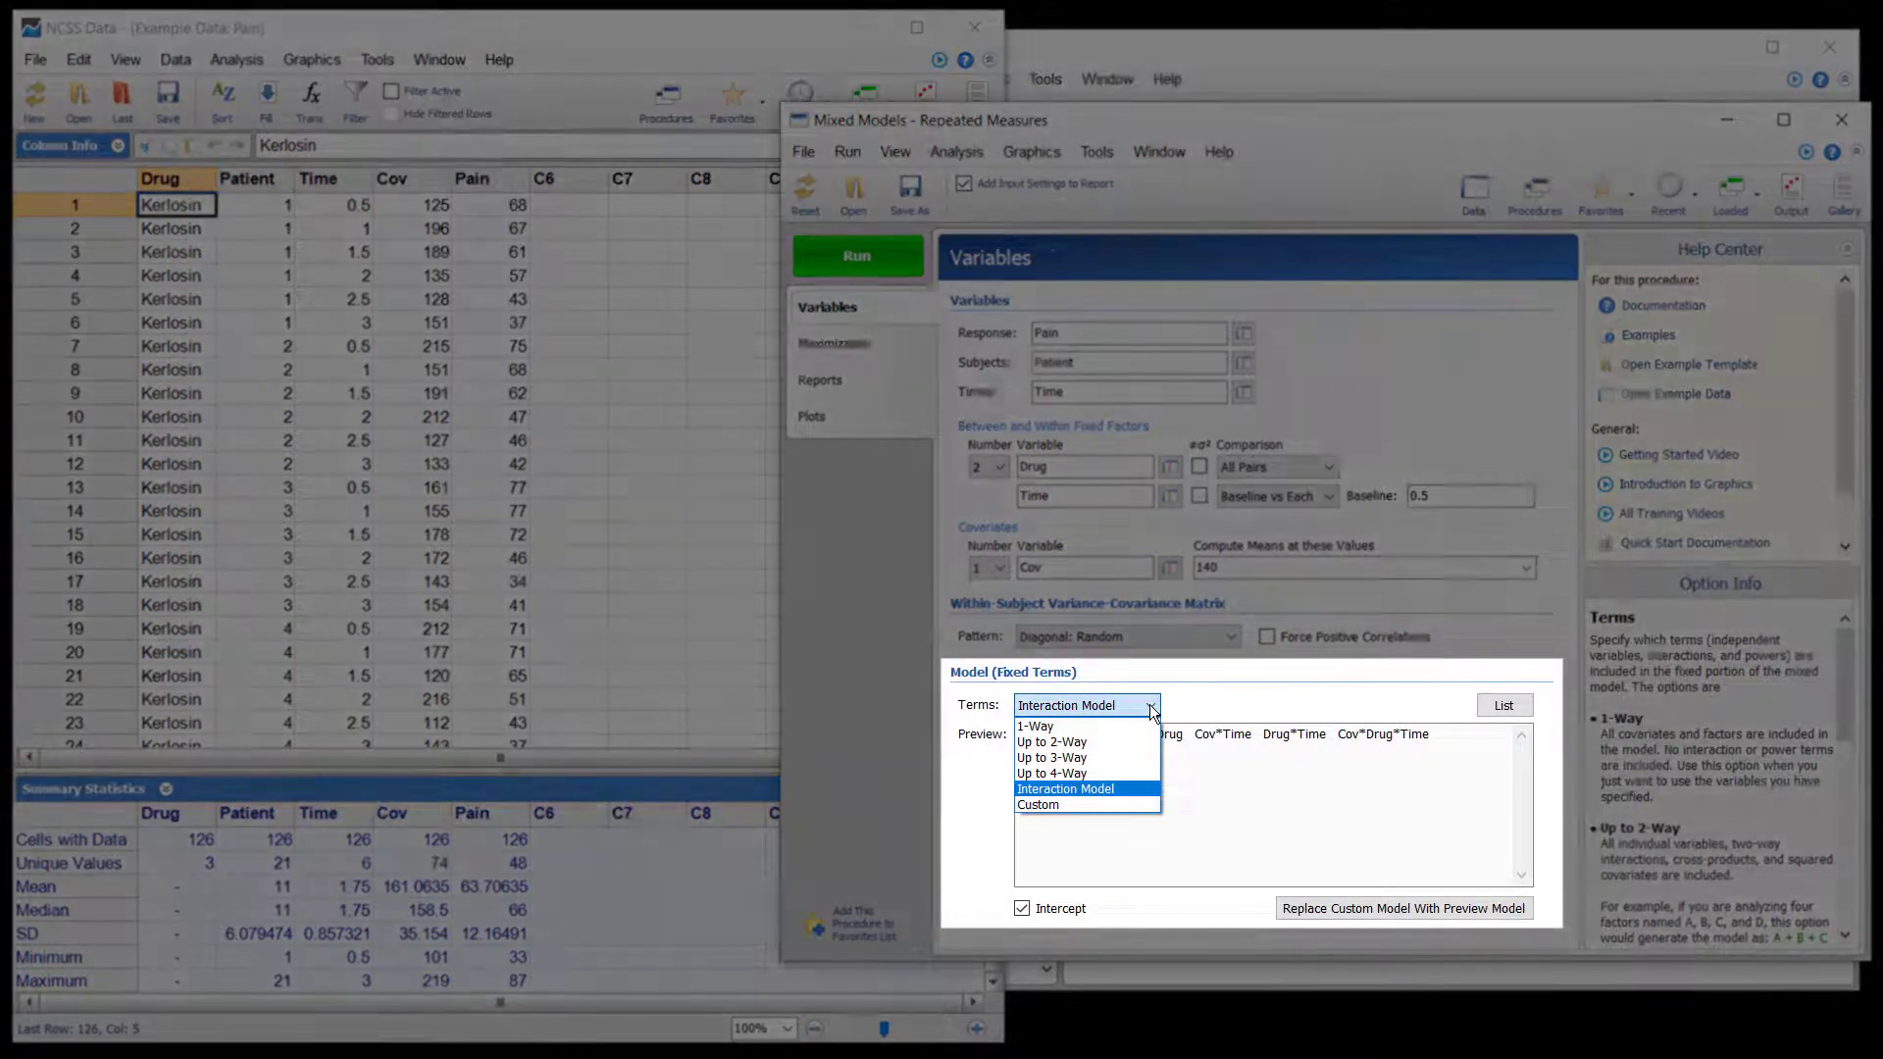
left_click(1153, 708)
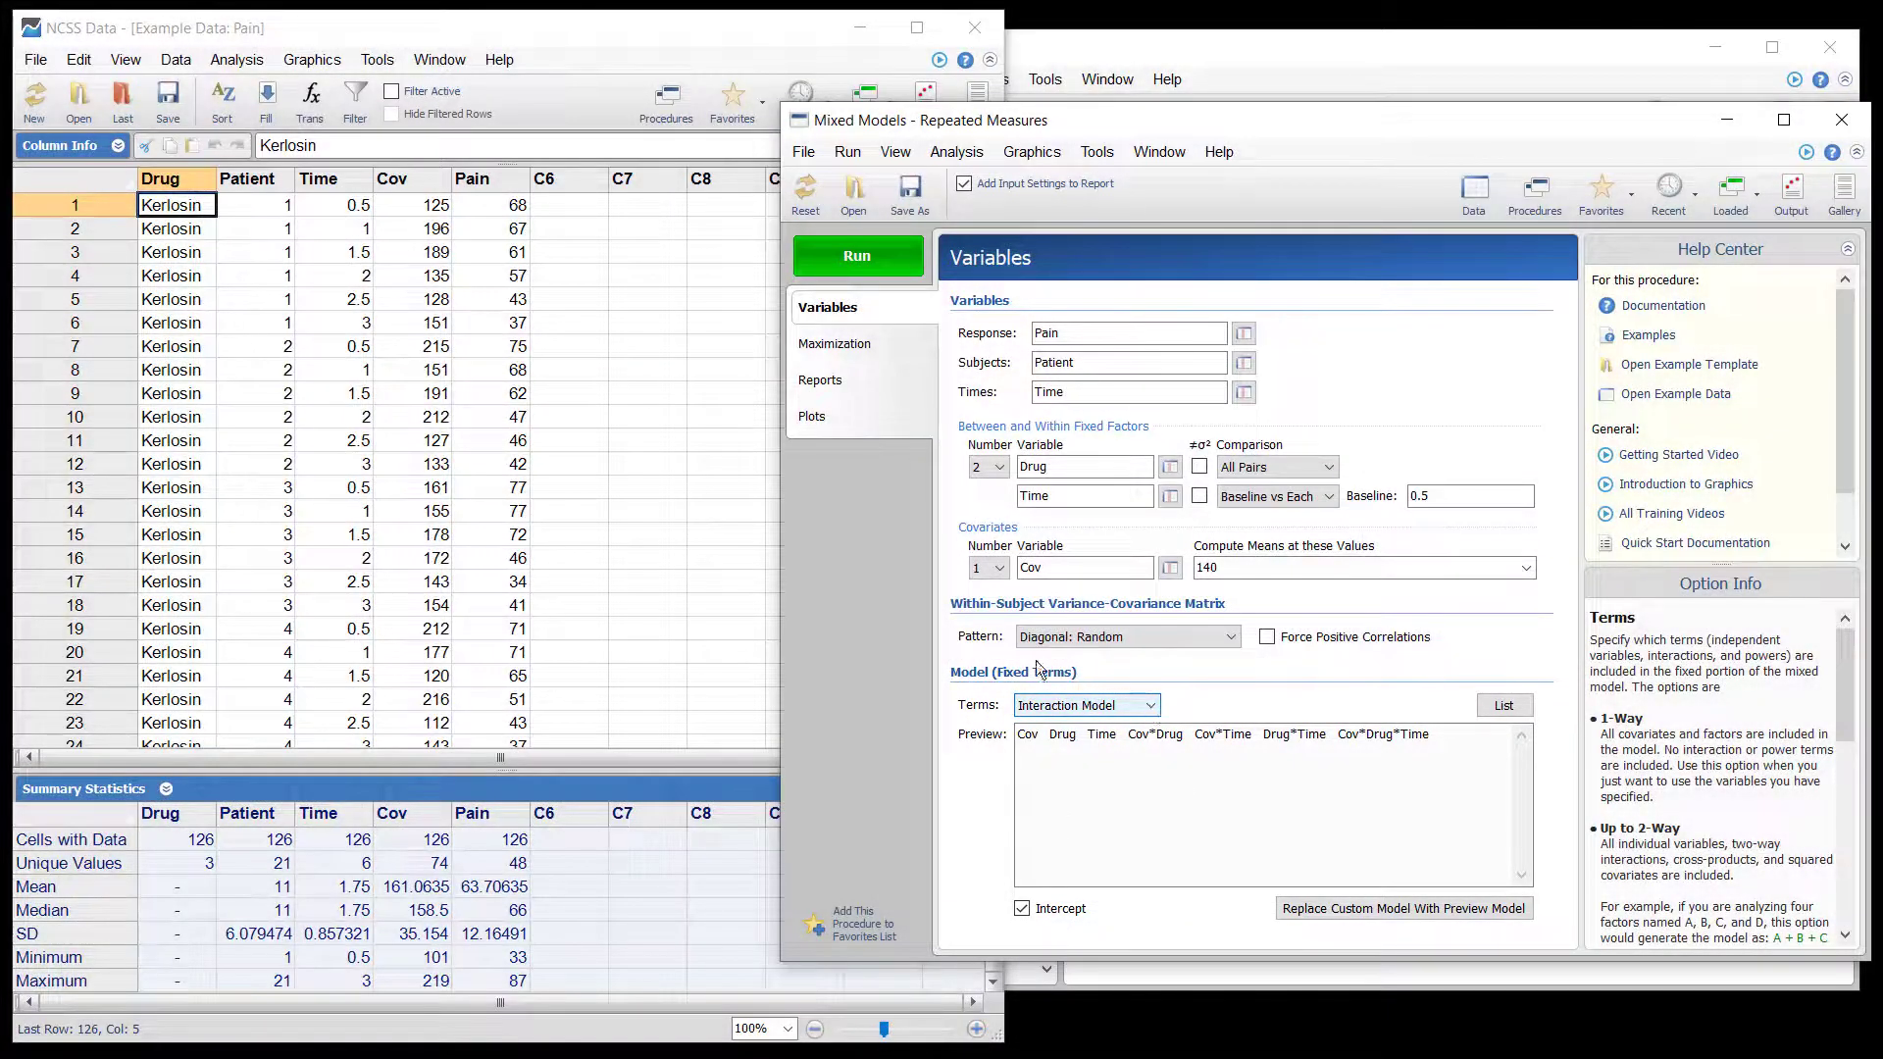
left_click(872, 360)
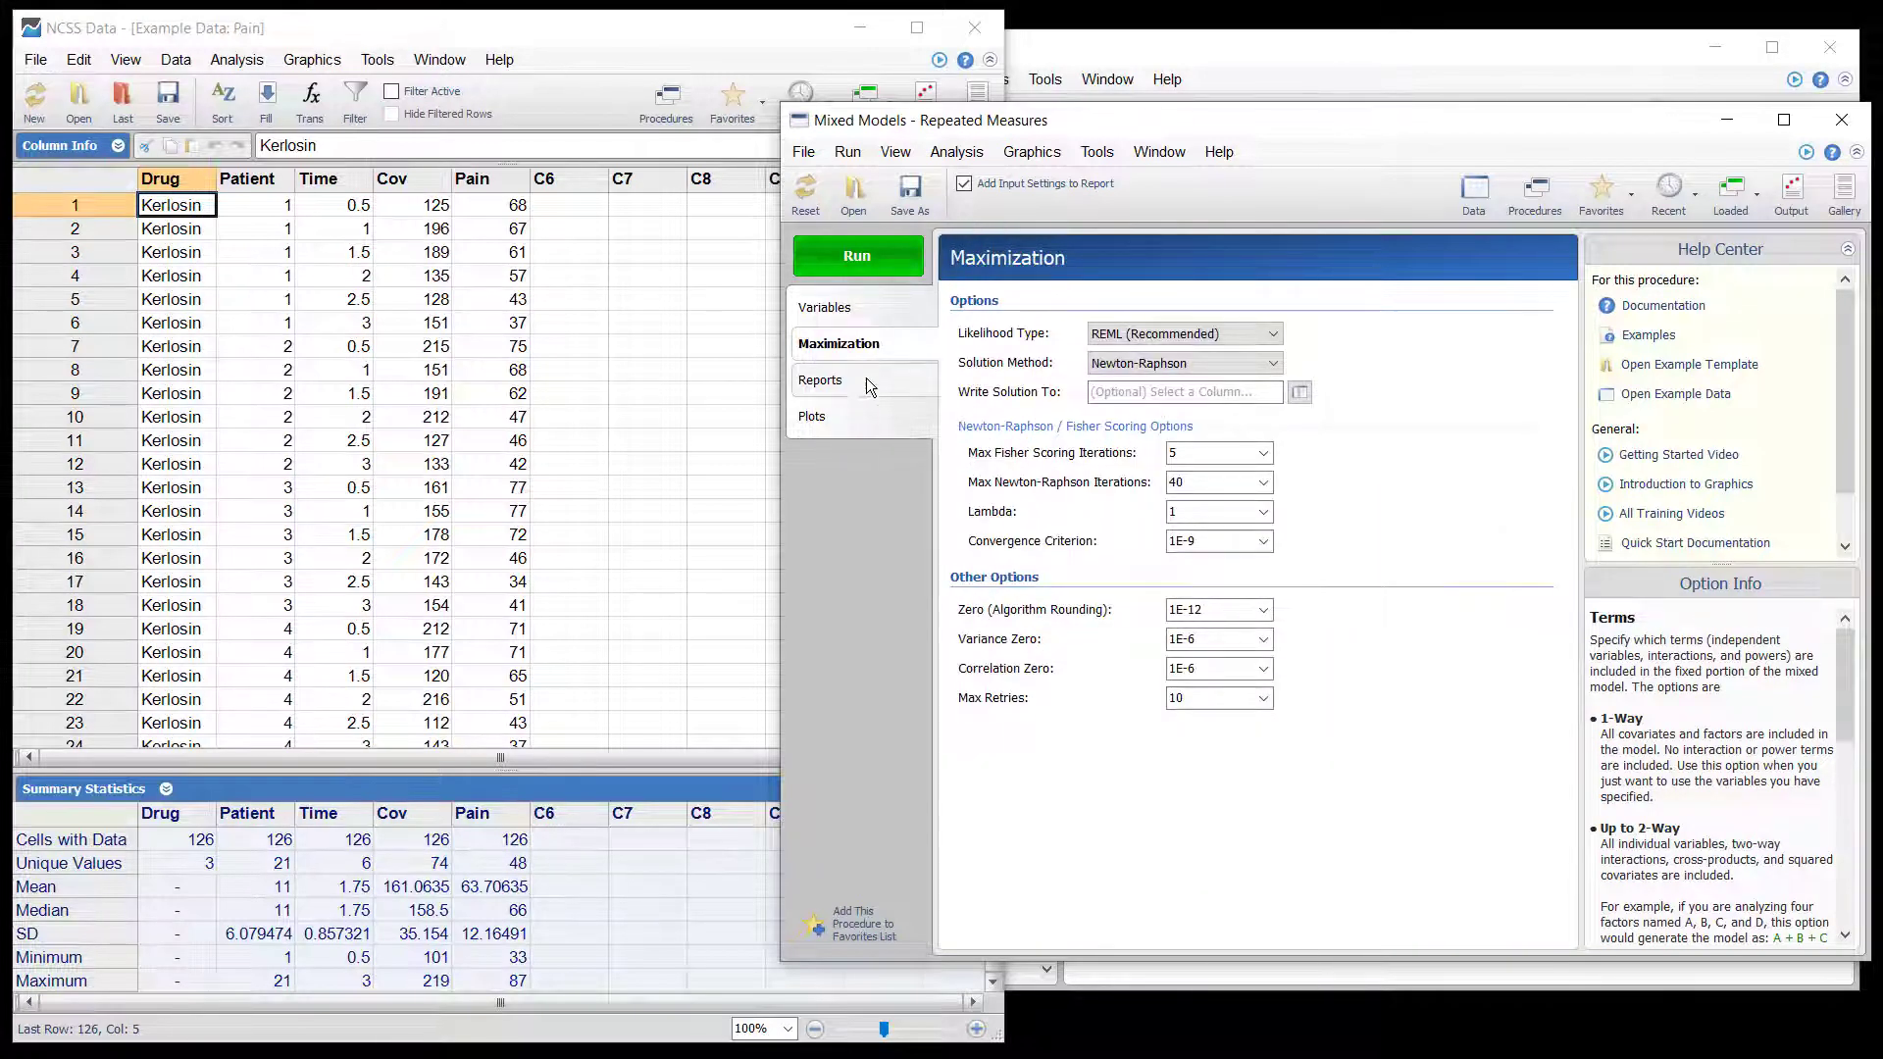
left_click(865, 381)
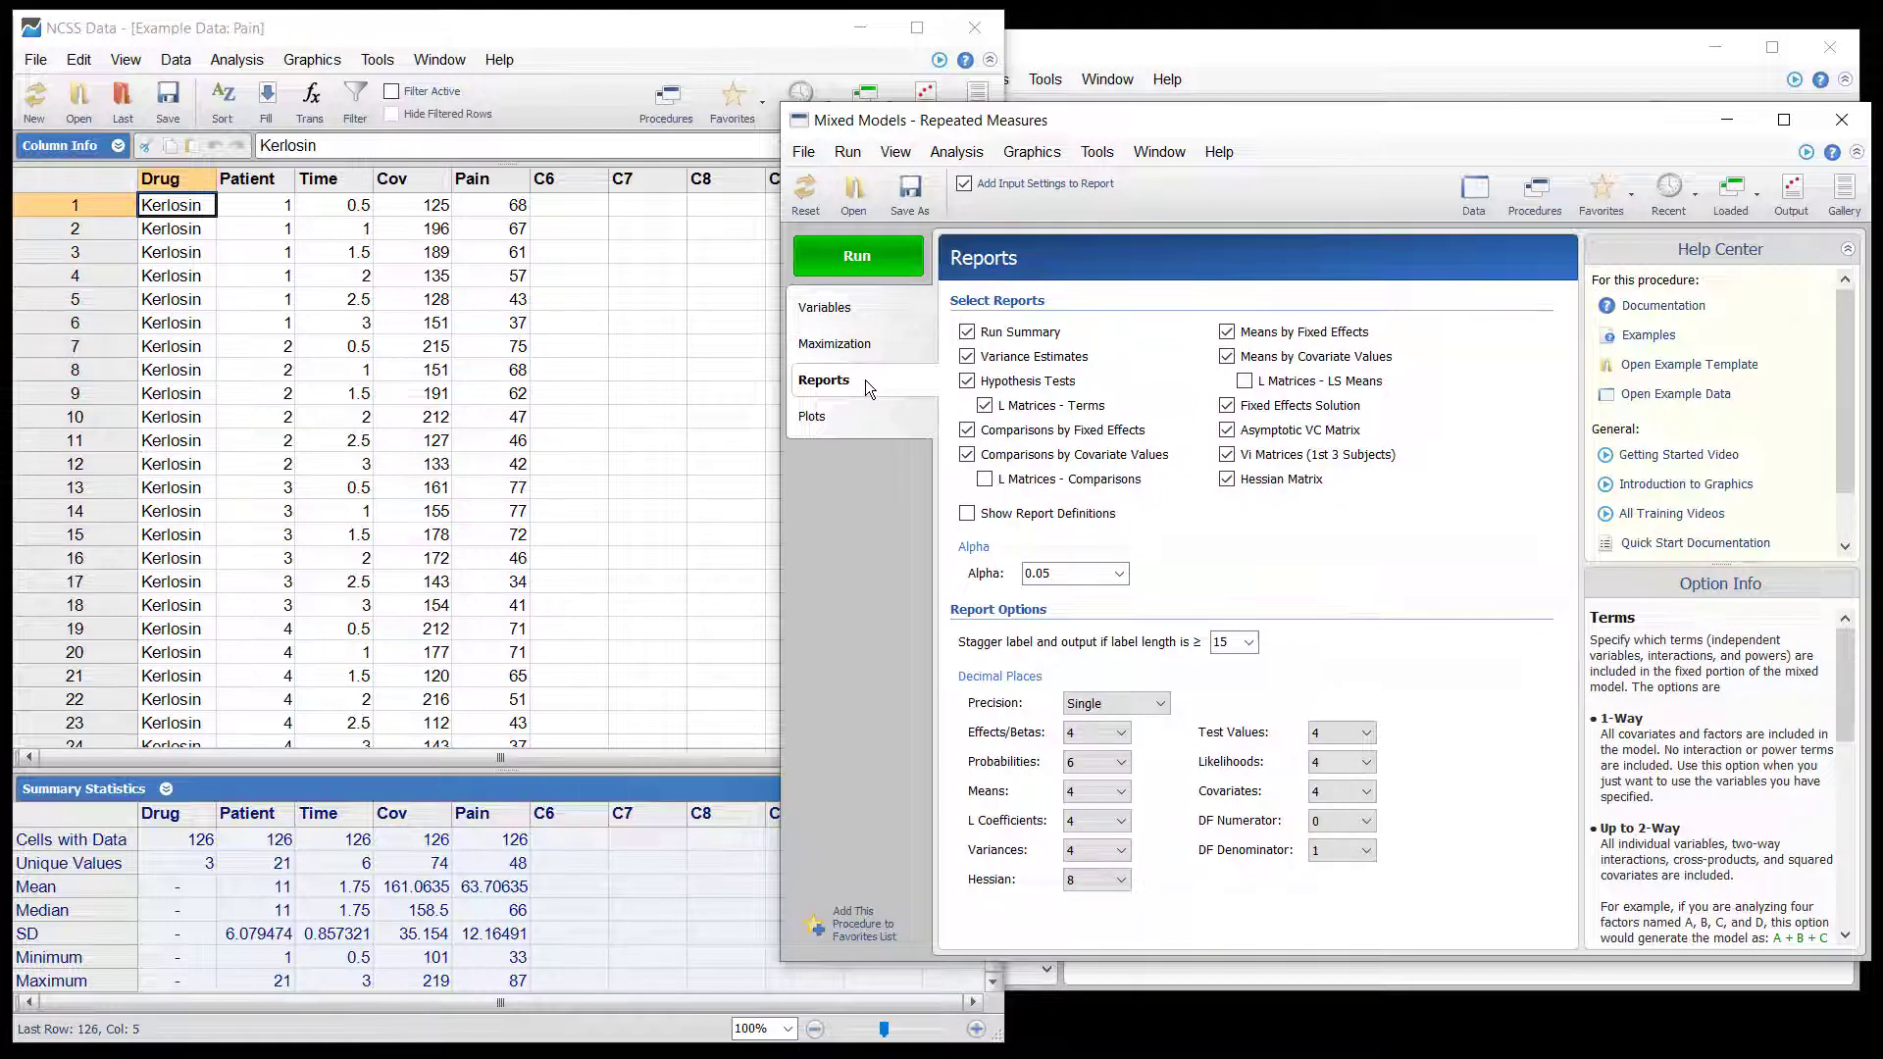
left_click(1647, 338)
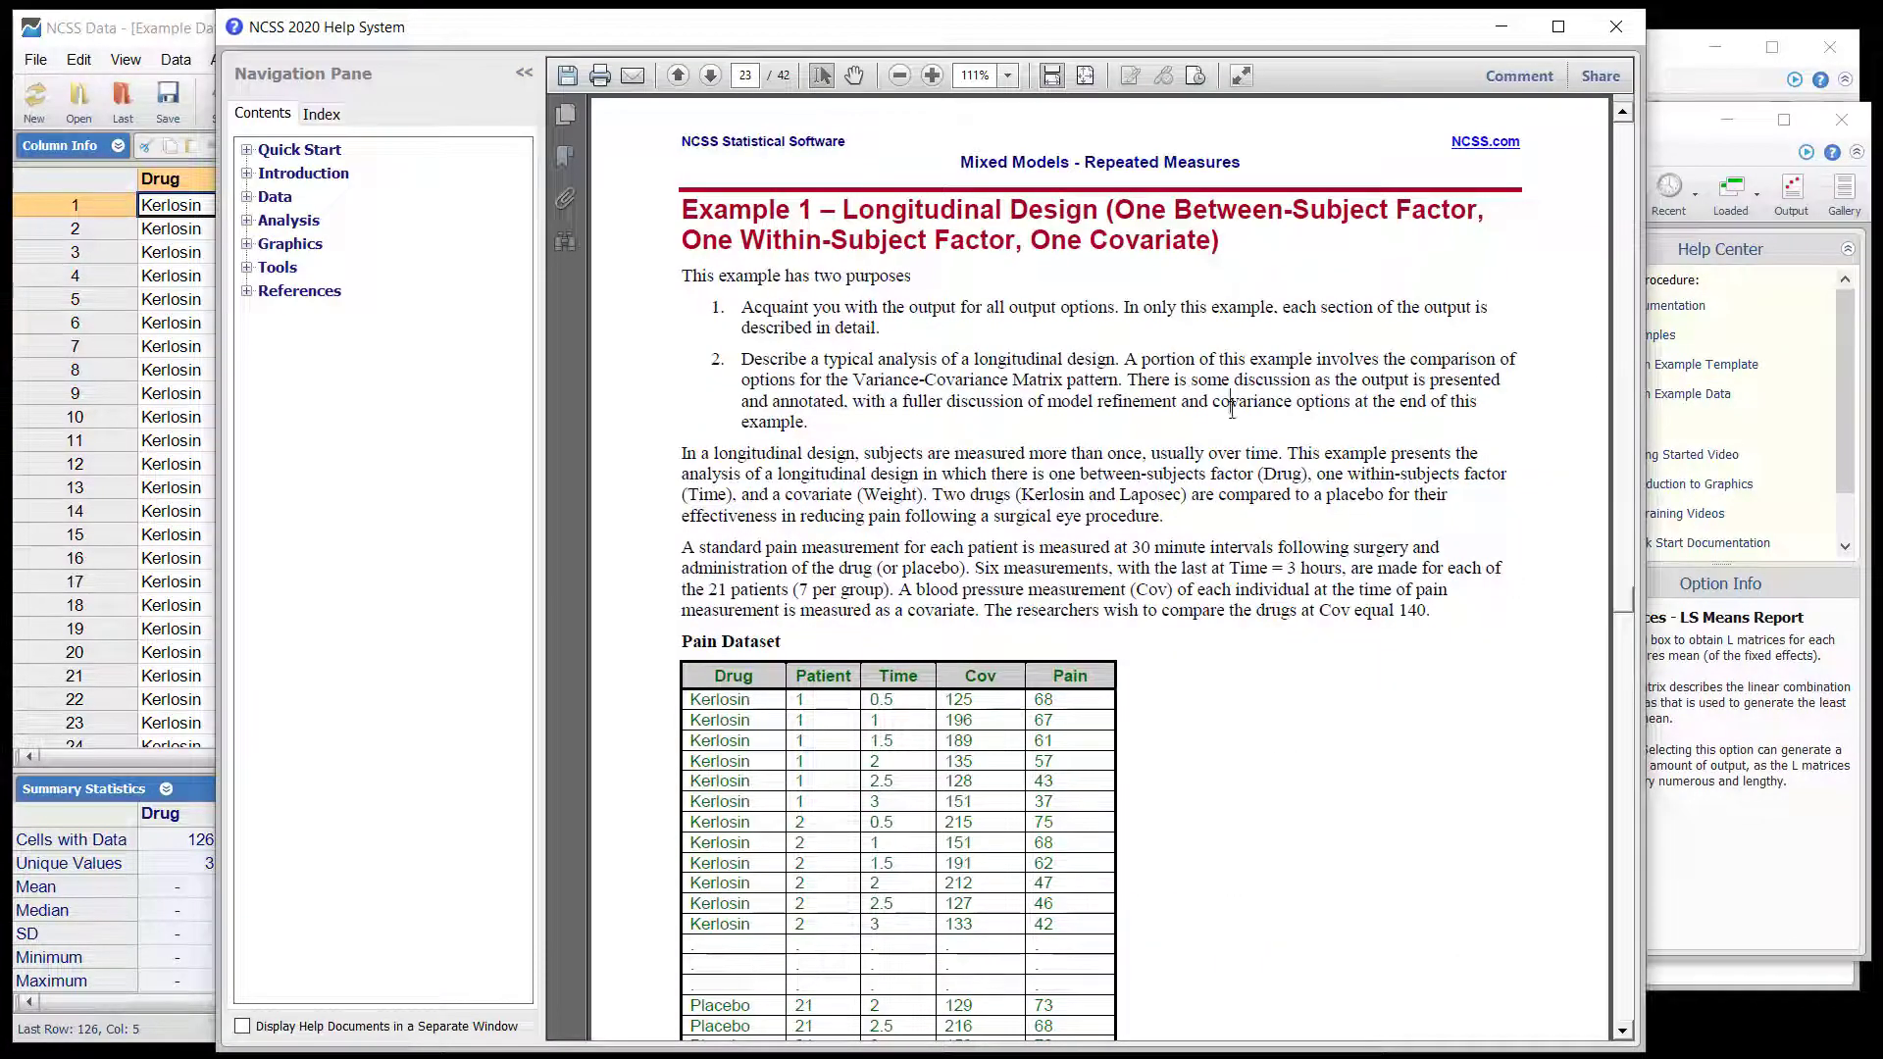
scroll(1247, 431, "down", 12)
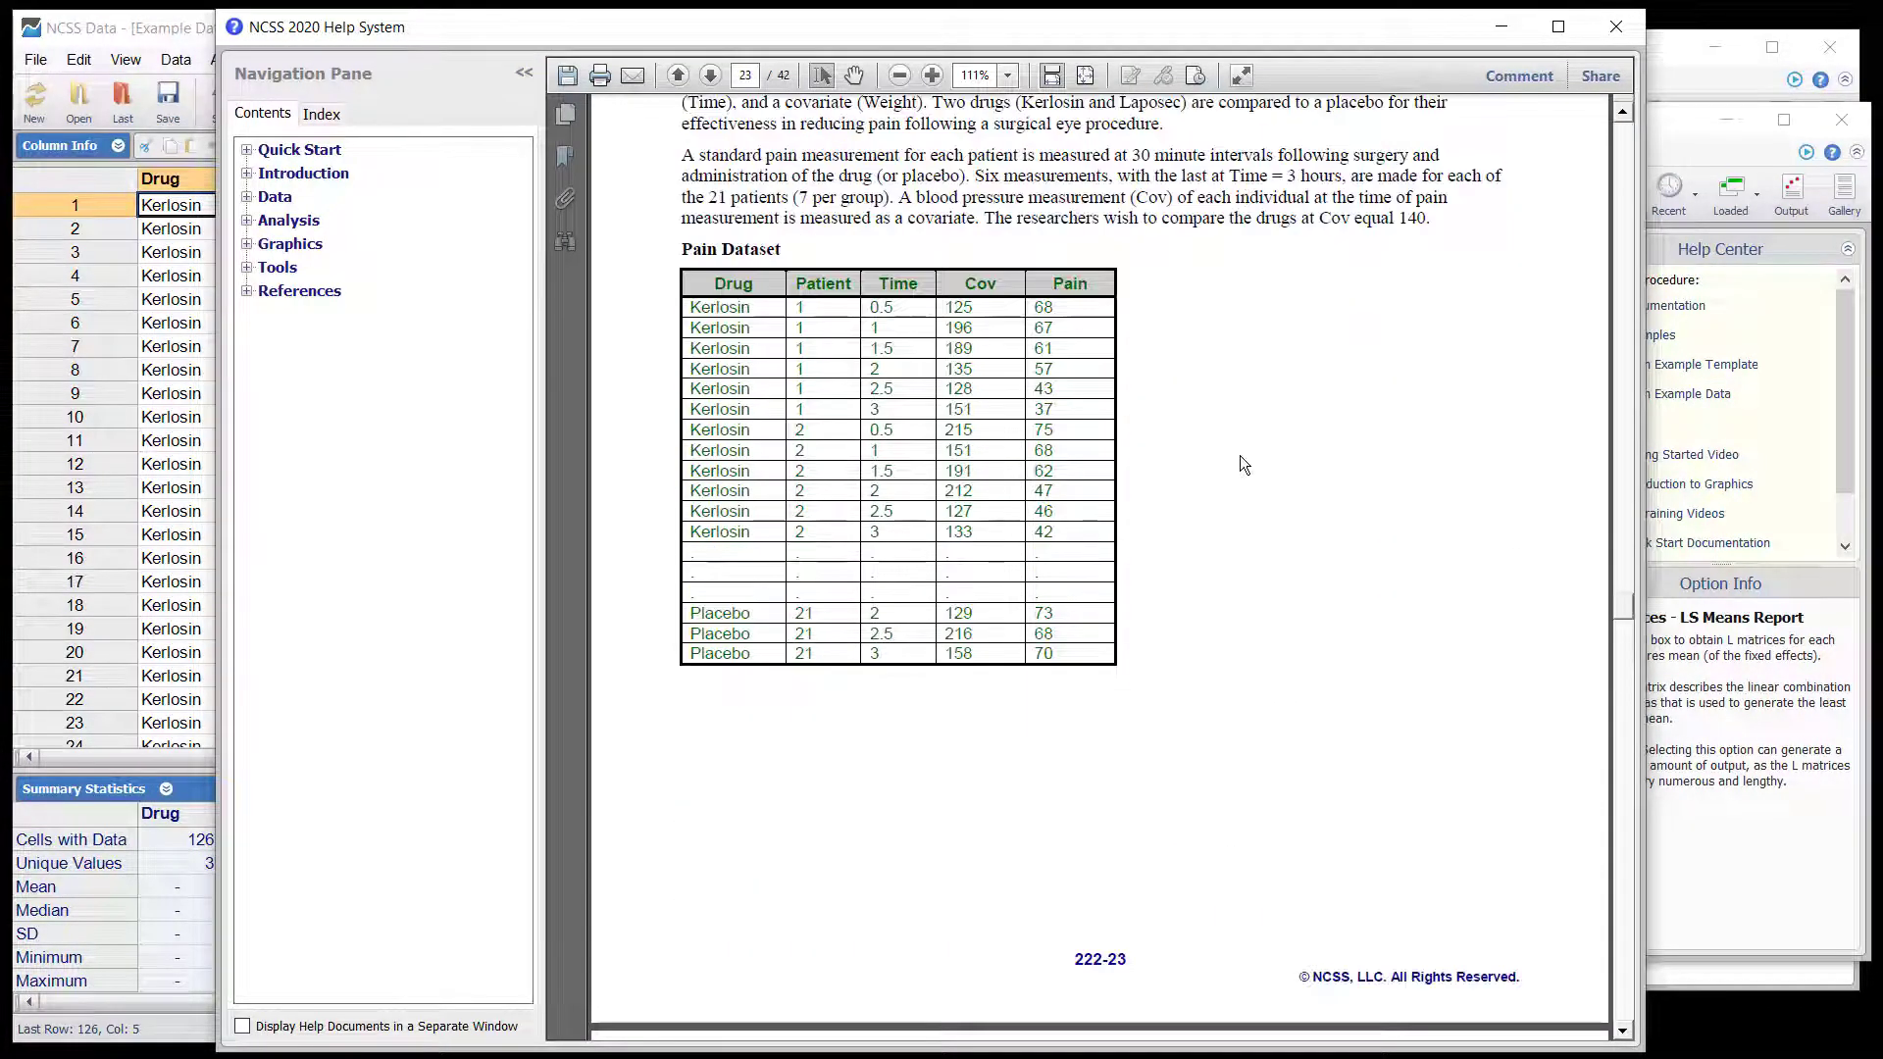
scroll(1238, 481, "down", 15)
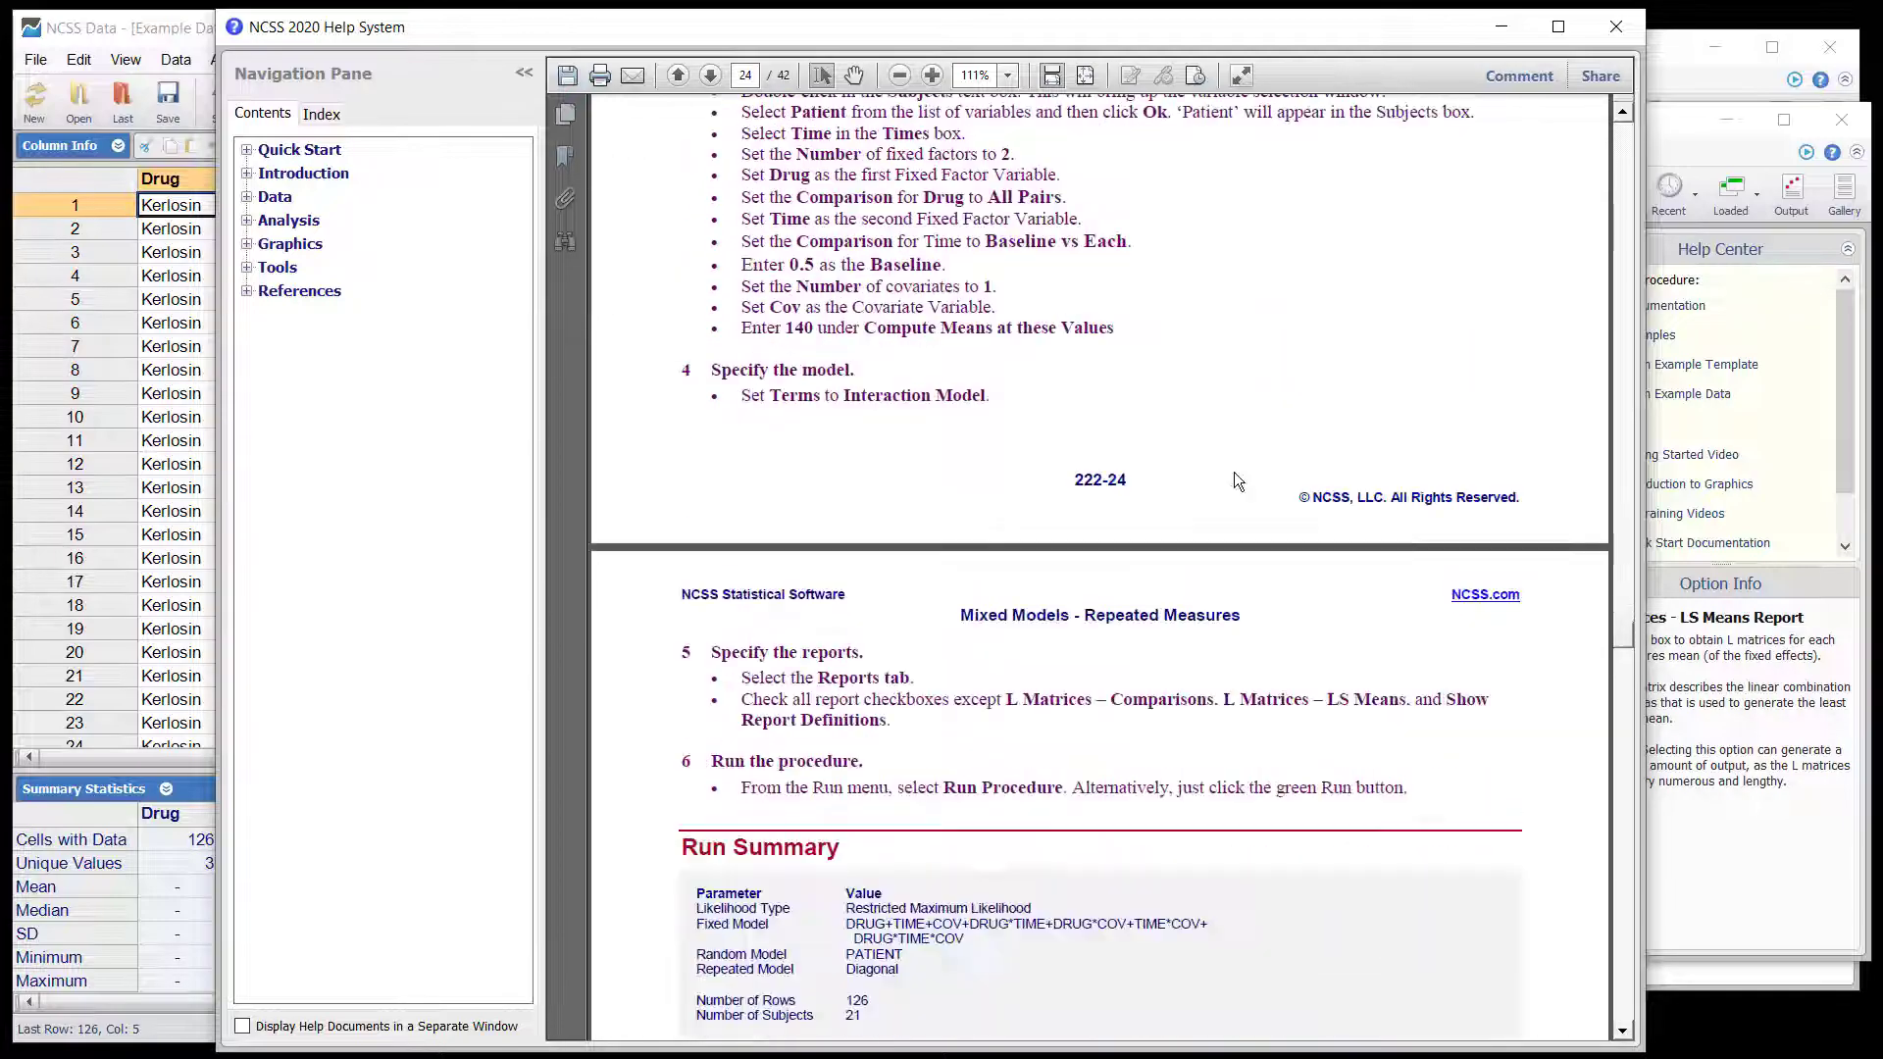
scroll(1238, 481, "down", 15)
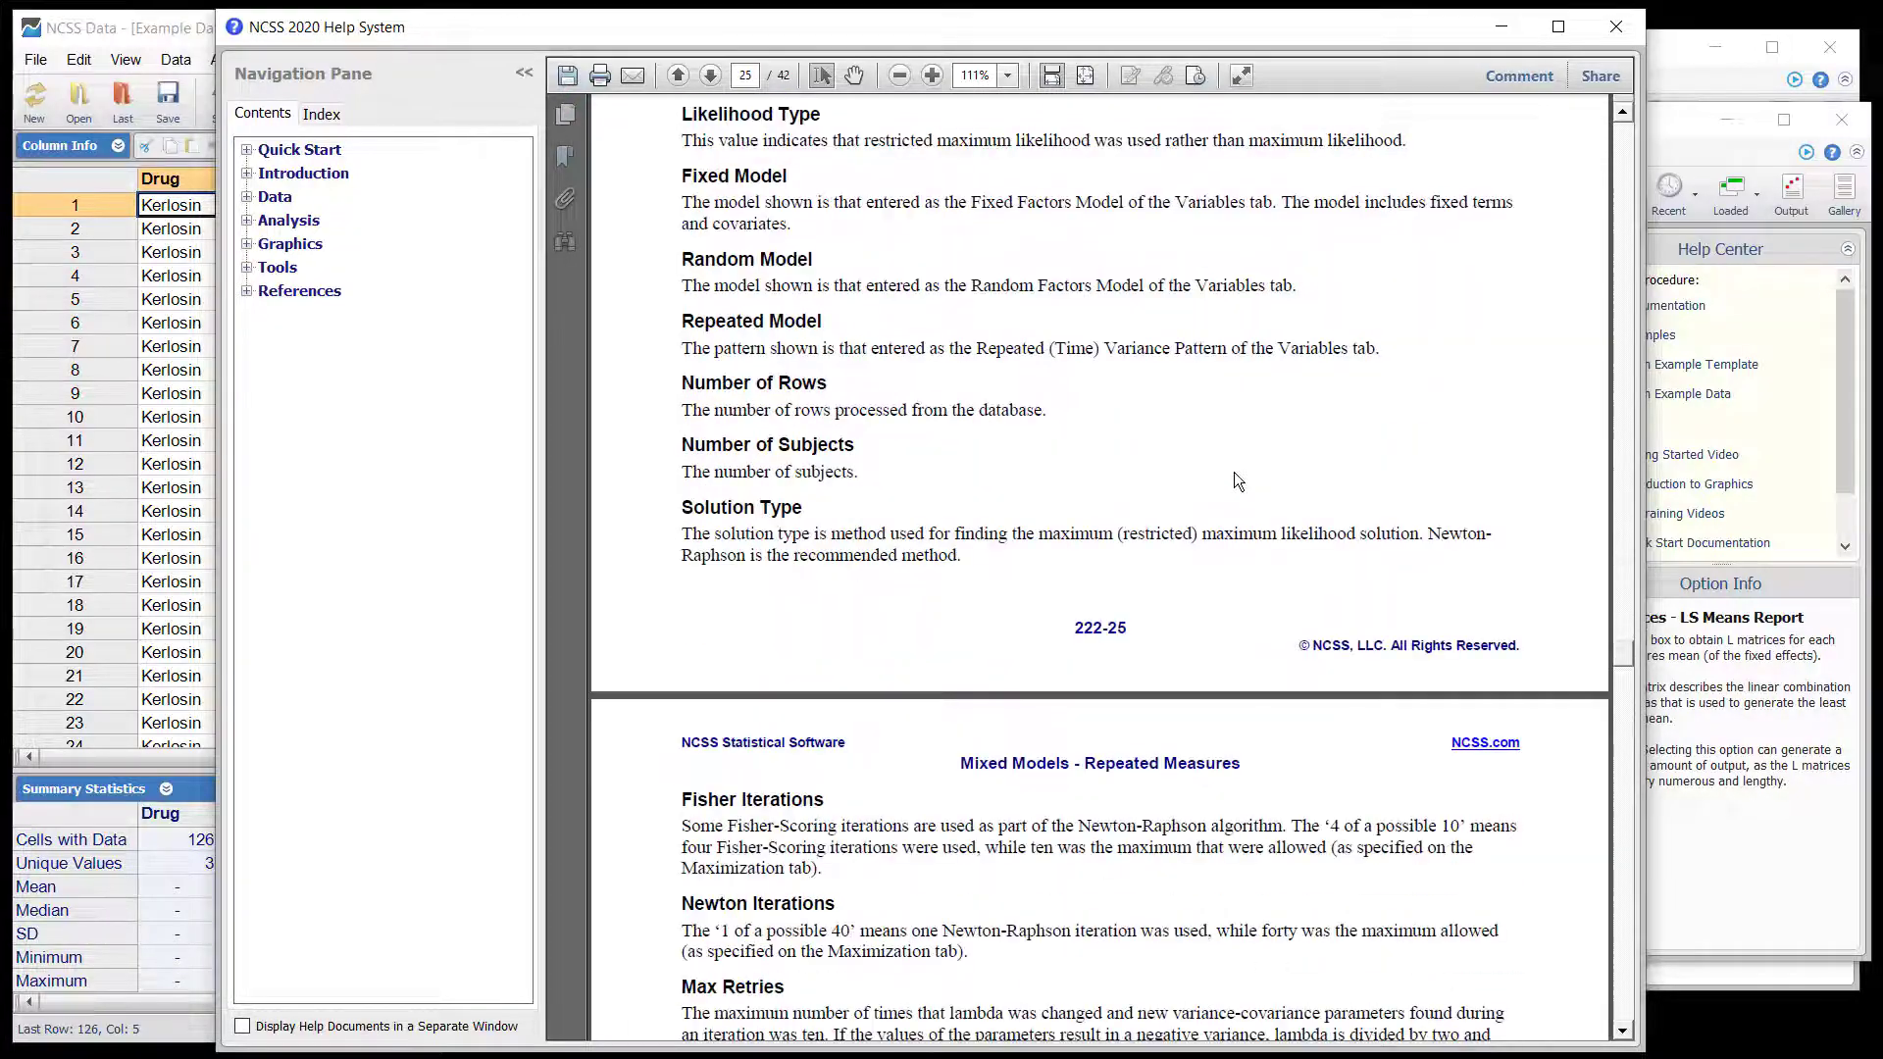
scroll(1233, 479, "down", 3)
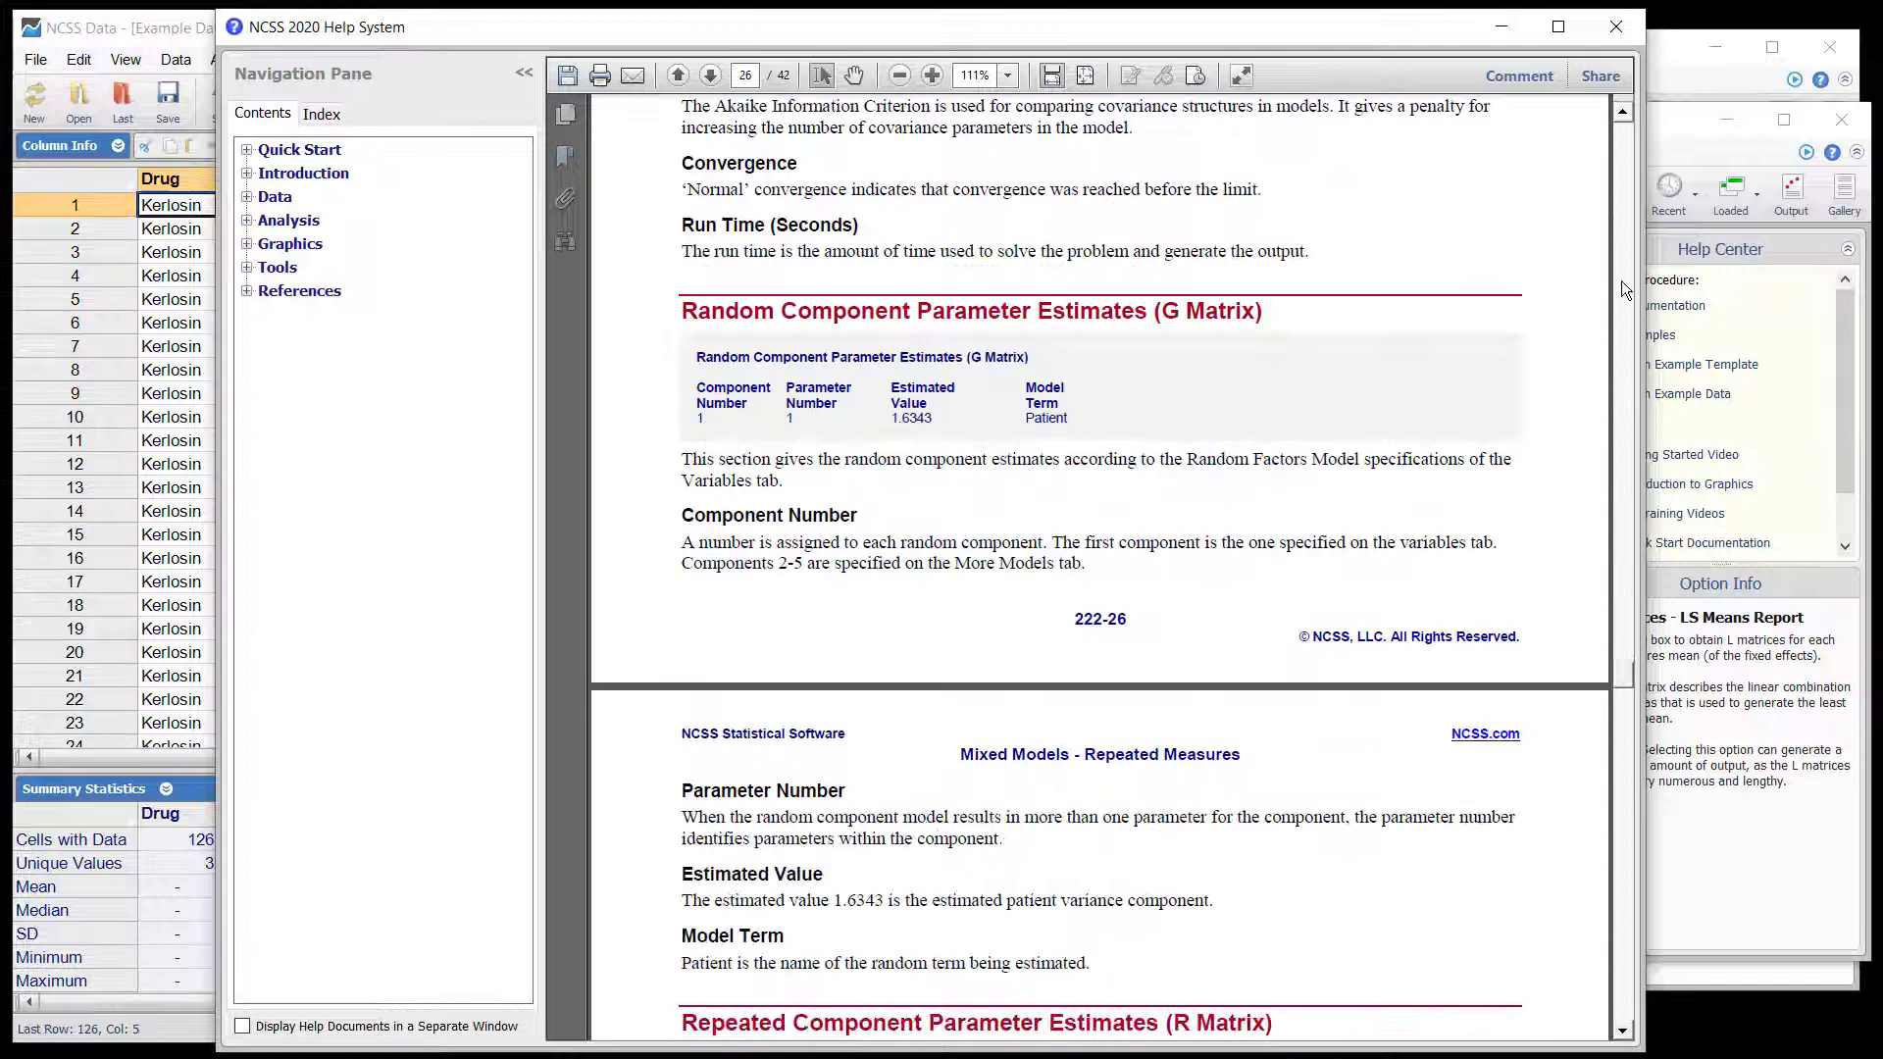
Close the help document, run the analysis, and scroll to the individual comparison tests at Cov=140
left_click(1623, 31)
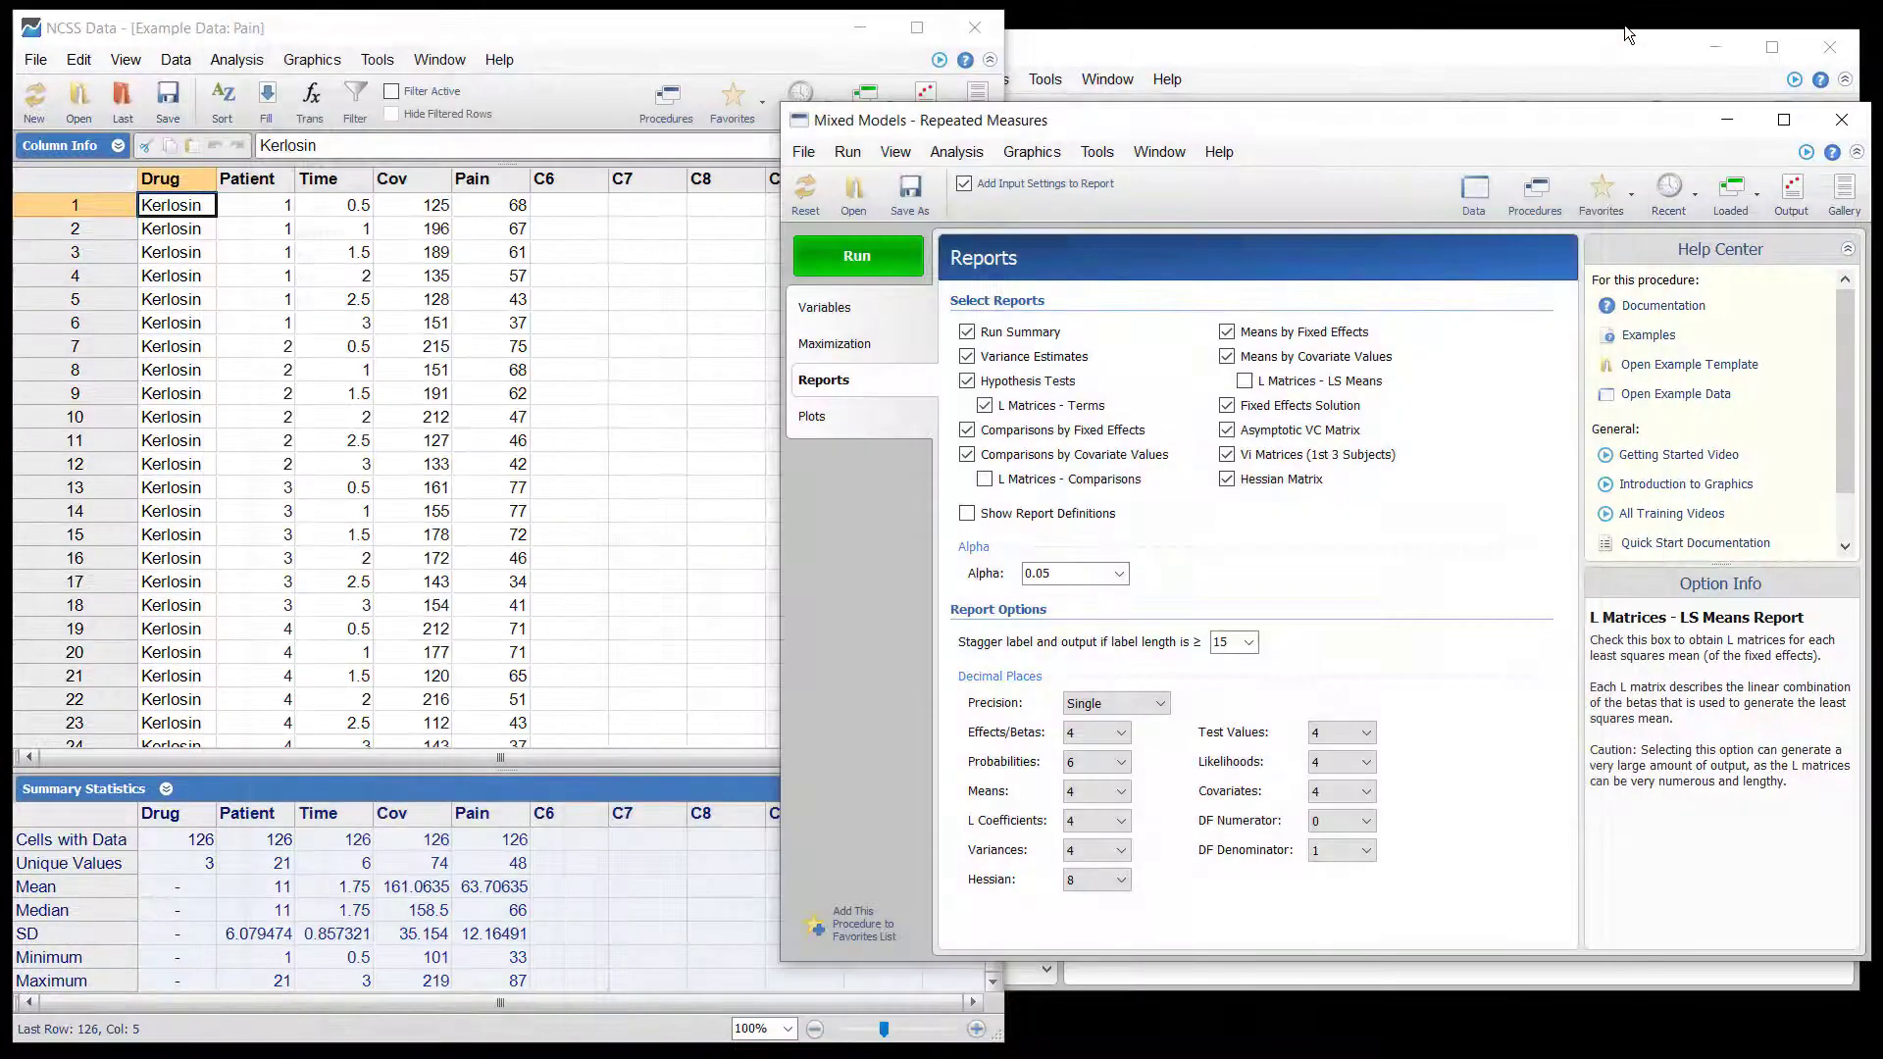
left_click(893, 259)
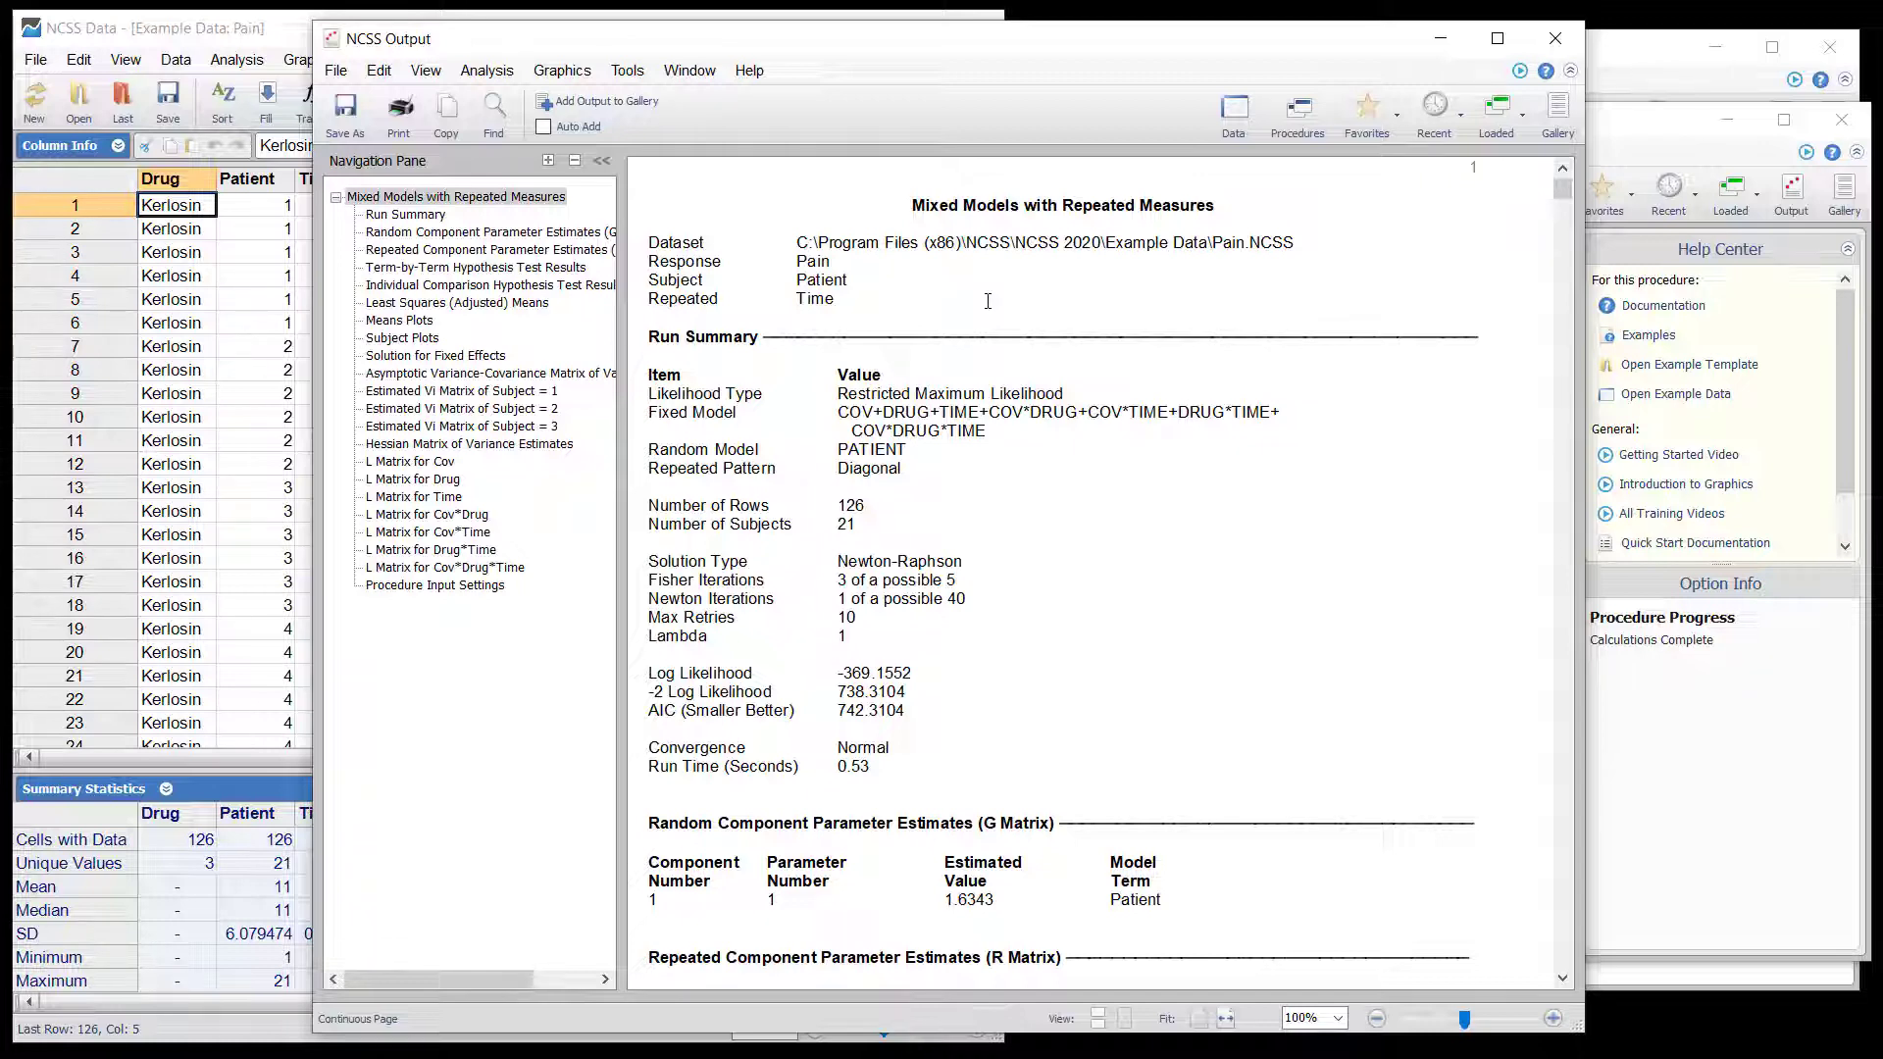
scroll(988, 301, "down", 5)
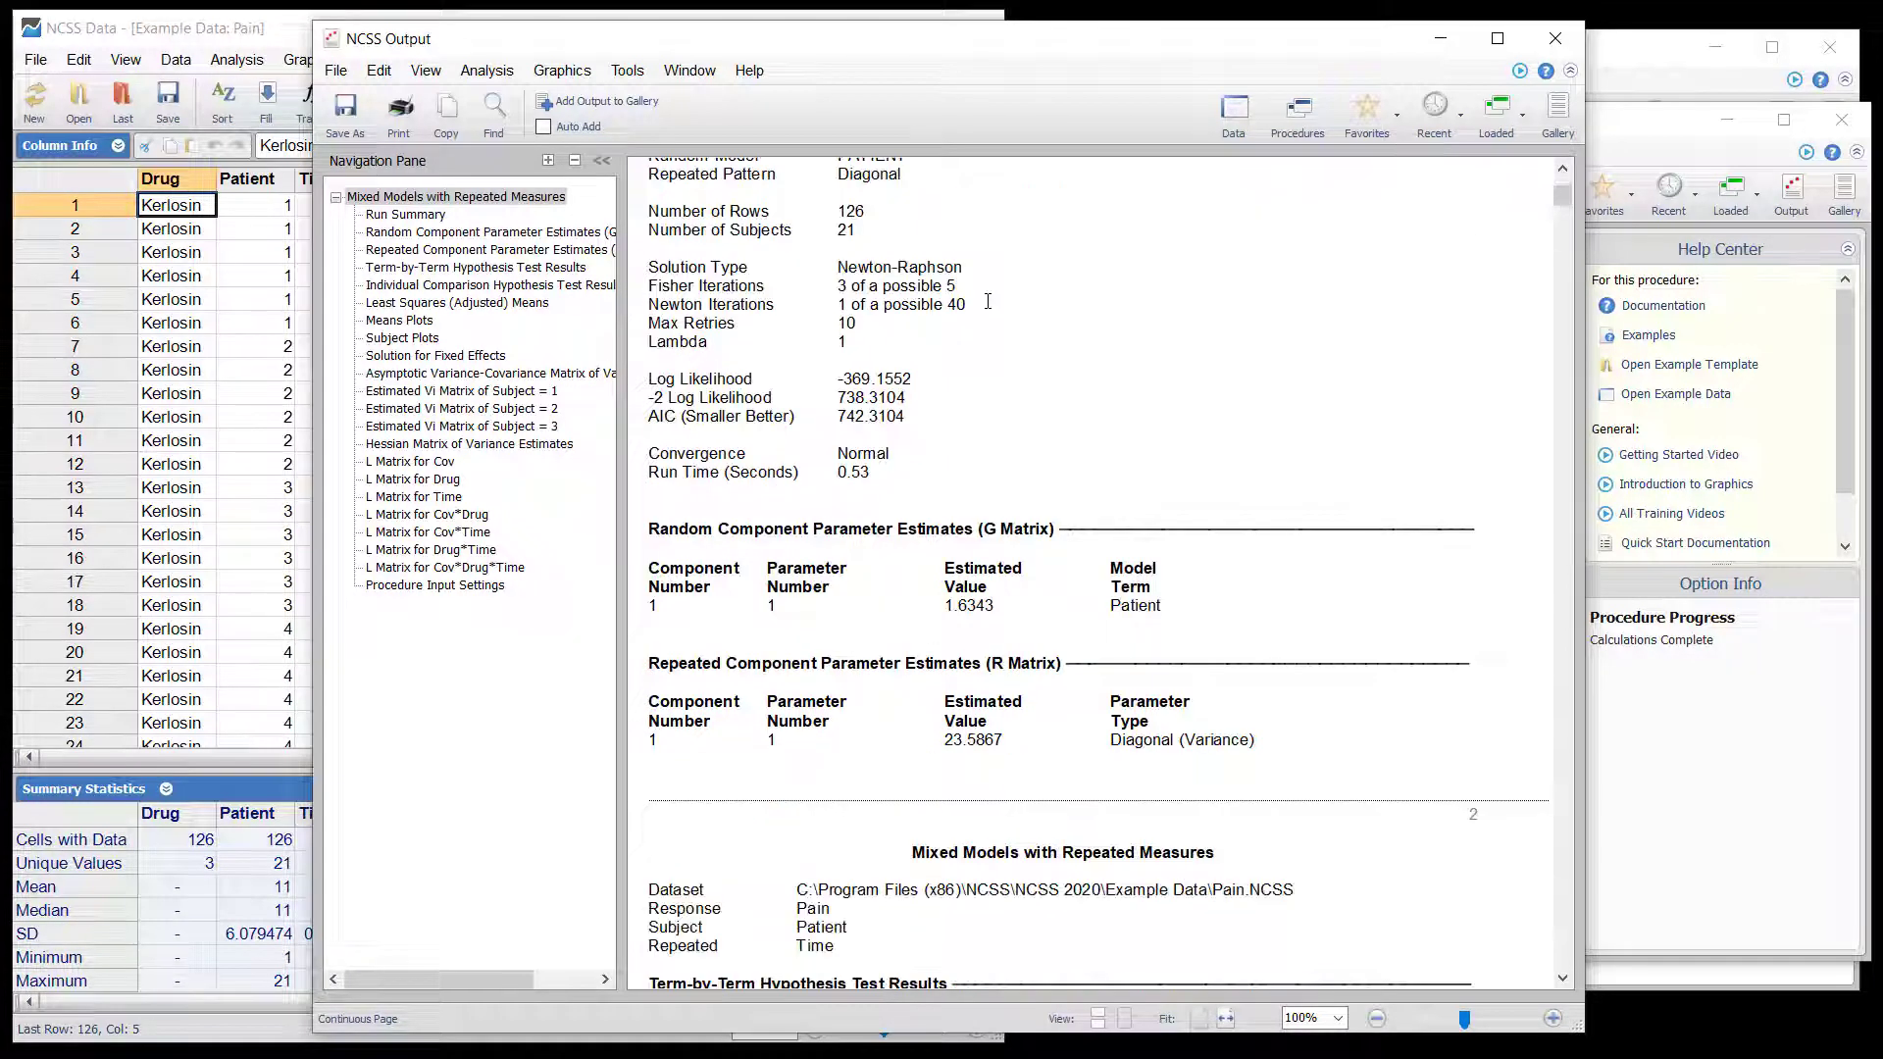
scroll(988, 301, "down", 8)
scroll(988, 303, "down", 10)
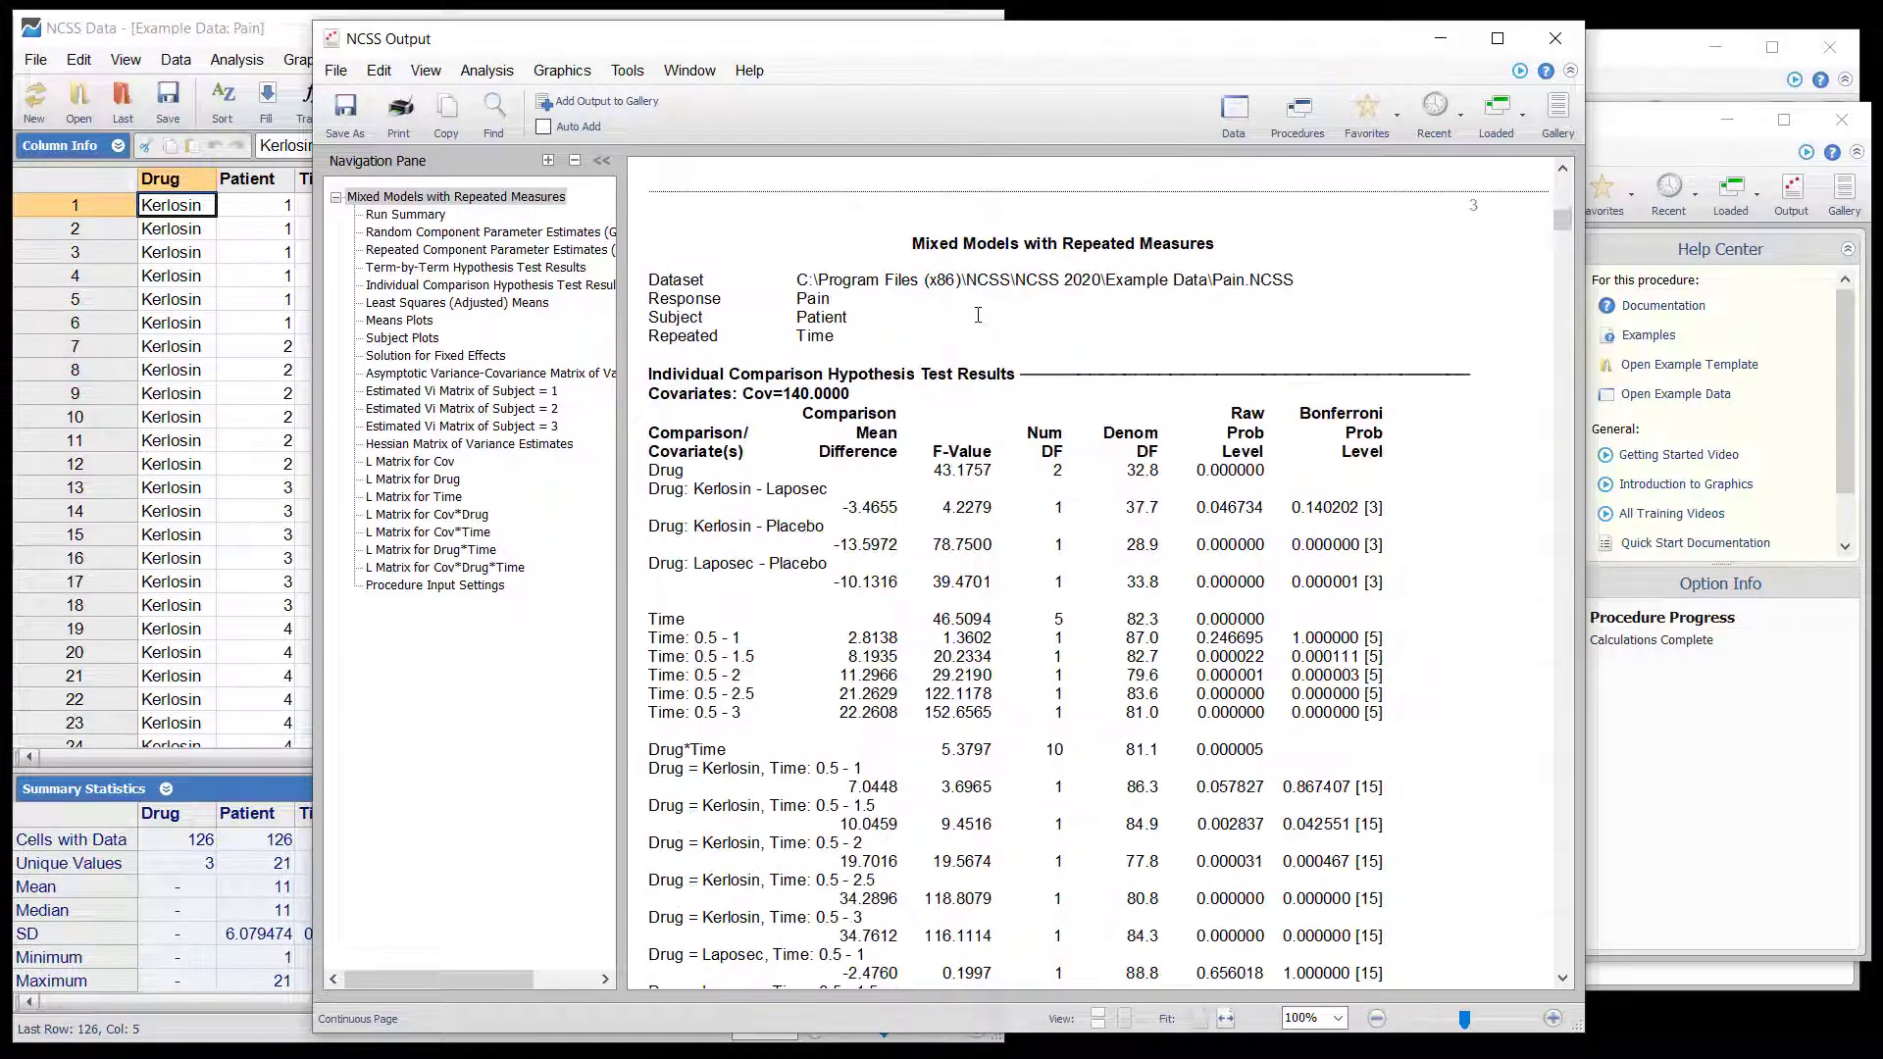
scroll(978, 315, "down", 3)
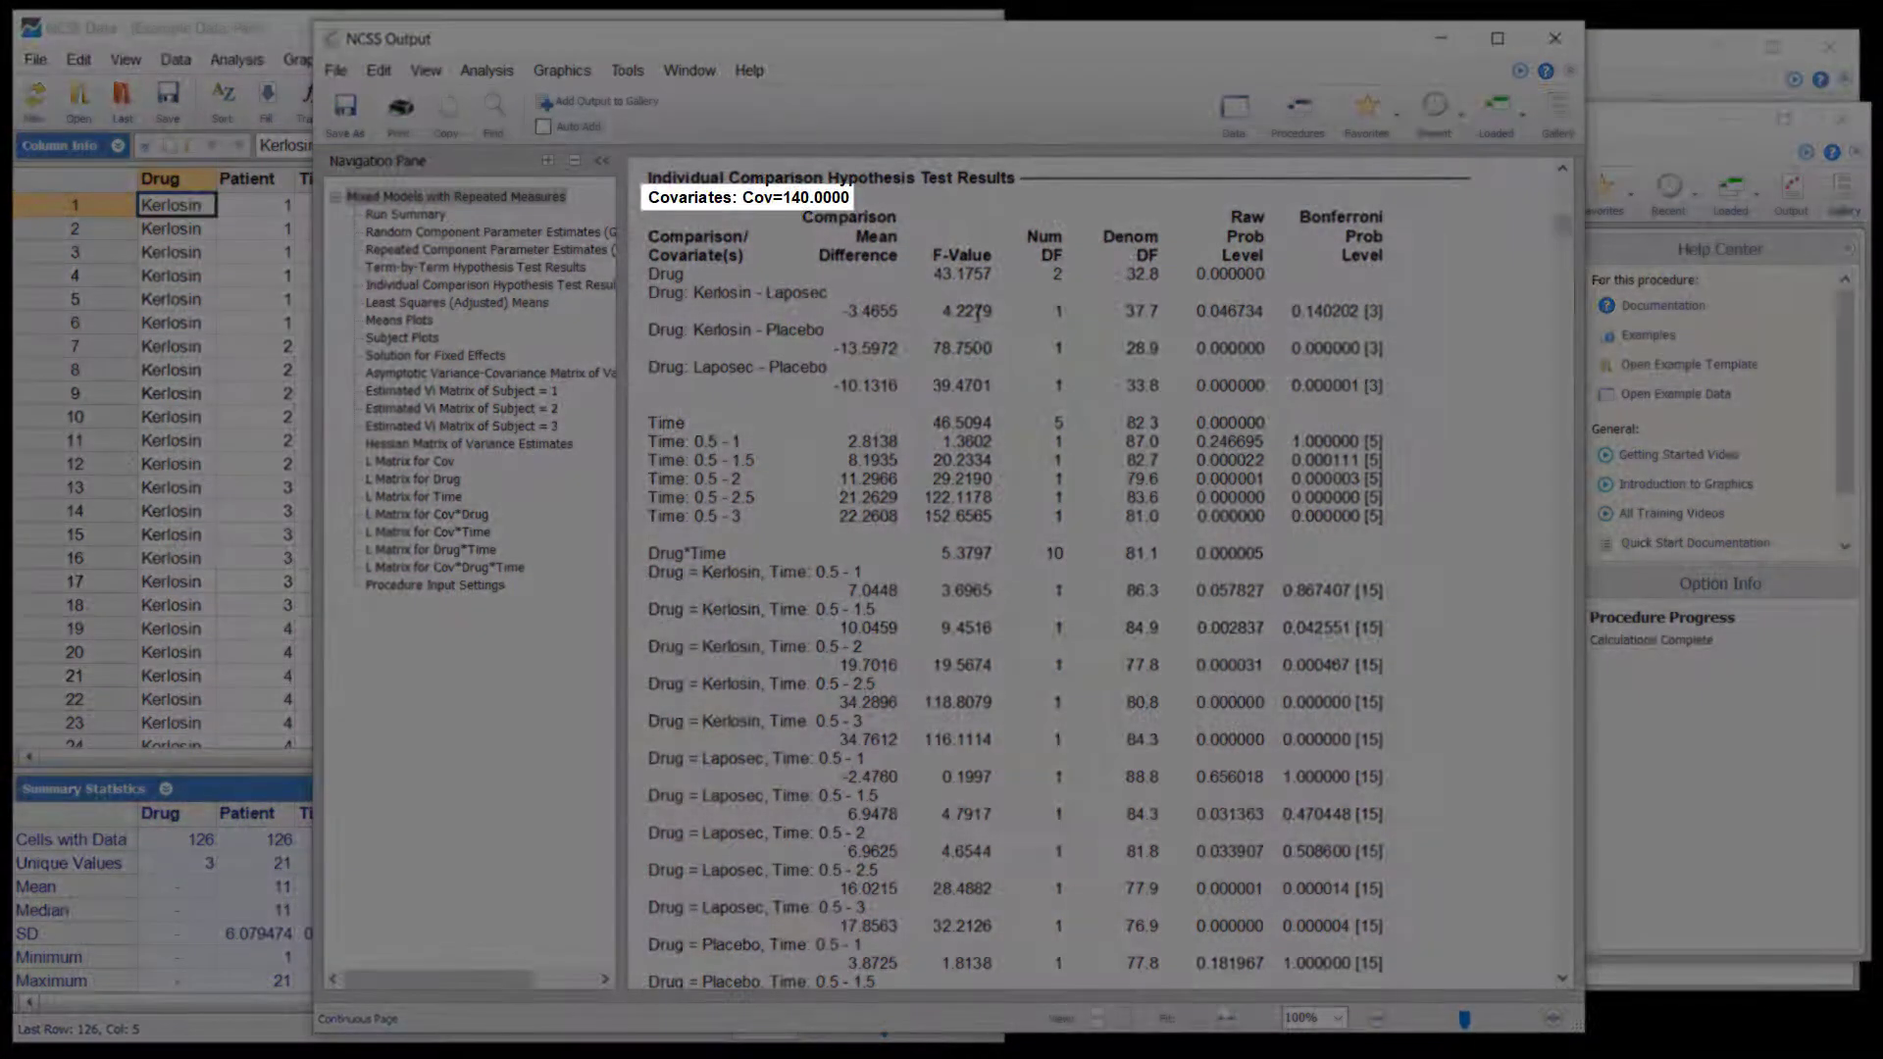
Scroll past the comparison and least squares means tables to the Pain means plots by Time and Drug
scroll(977, 314, "down", 3)
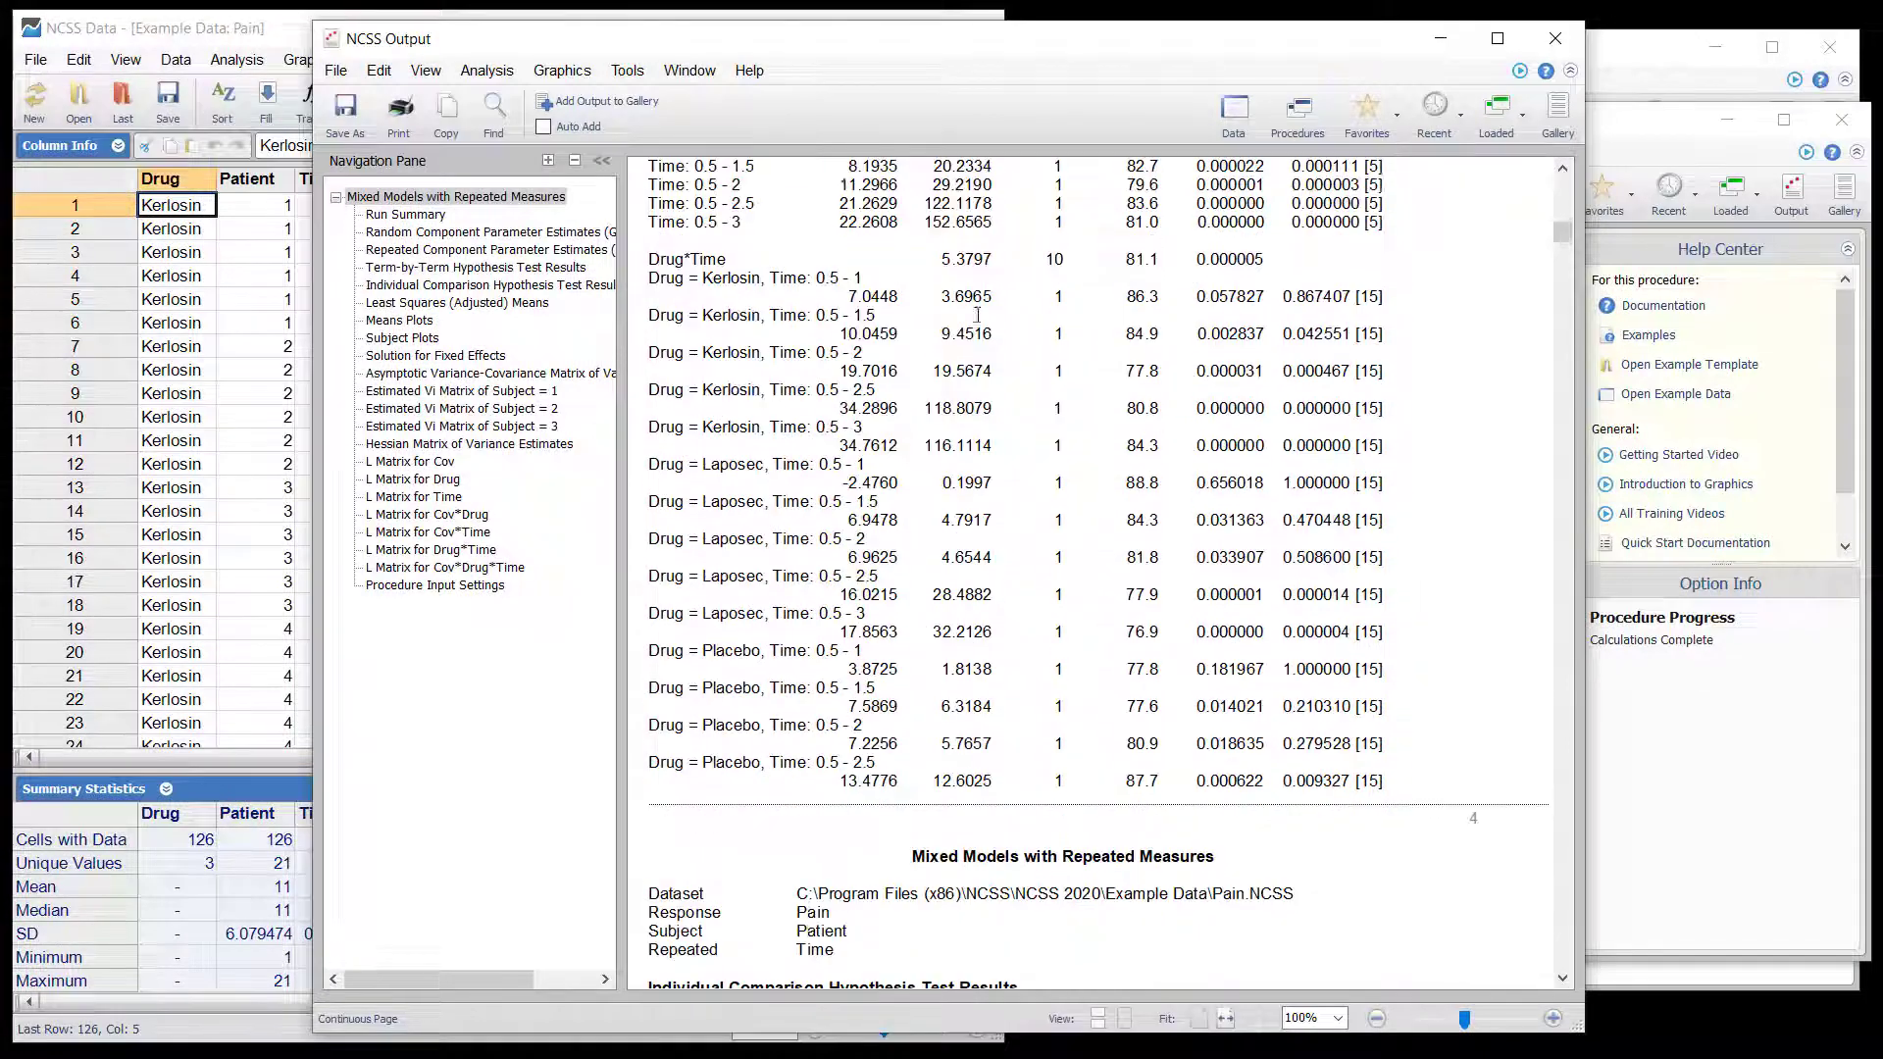
scroll(977, 314, "down", 7)
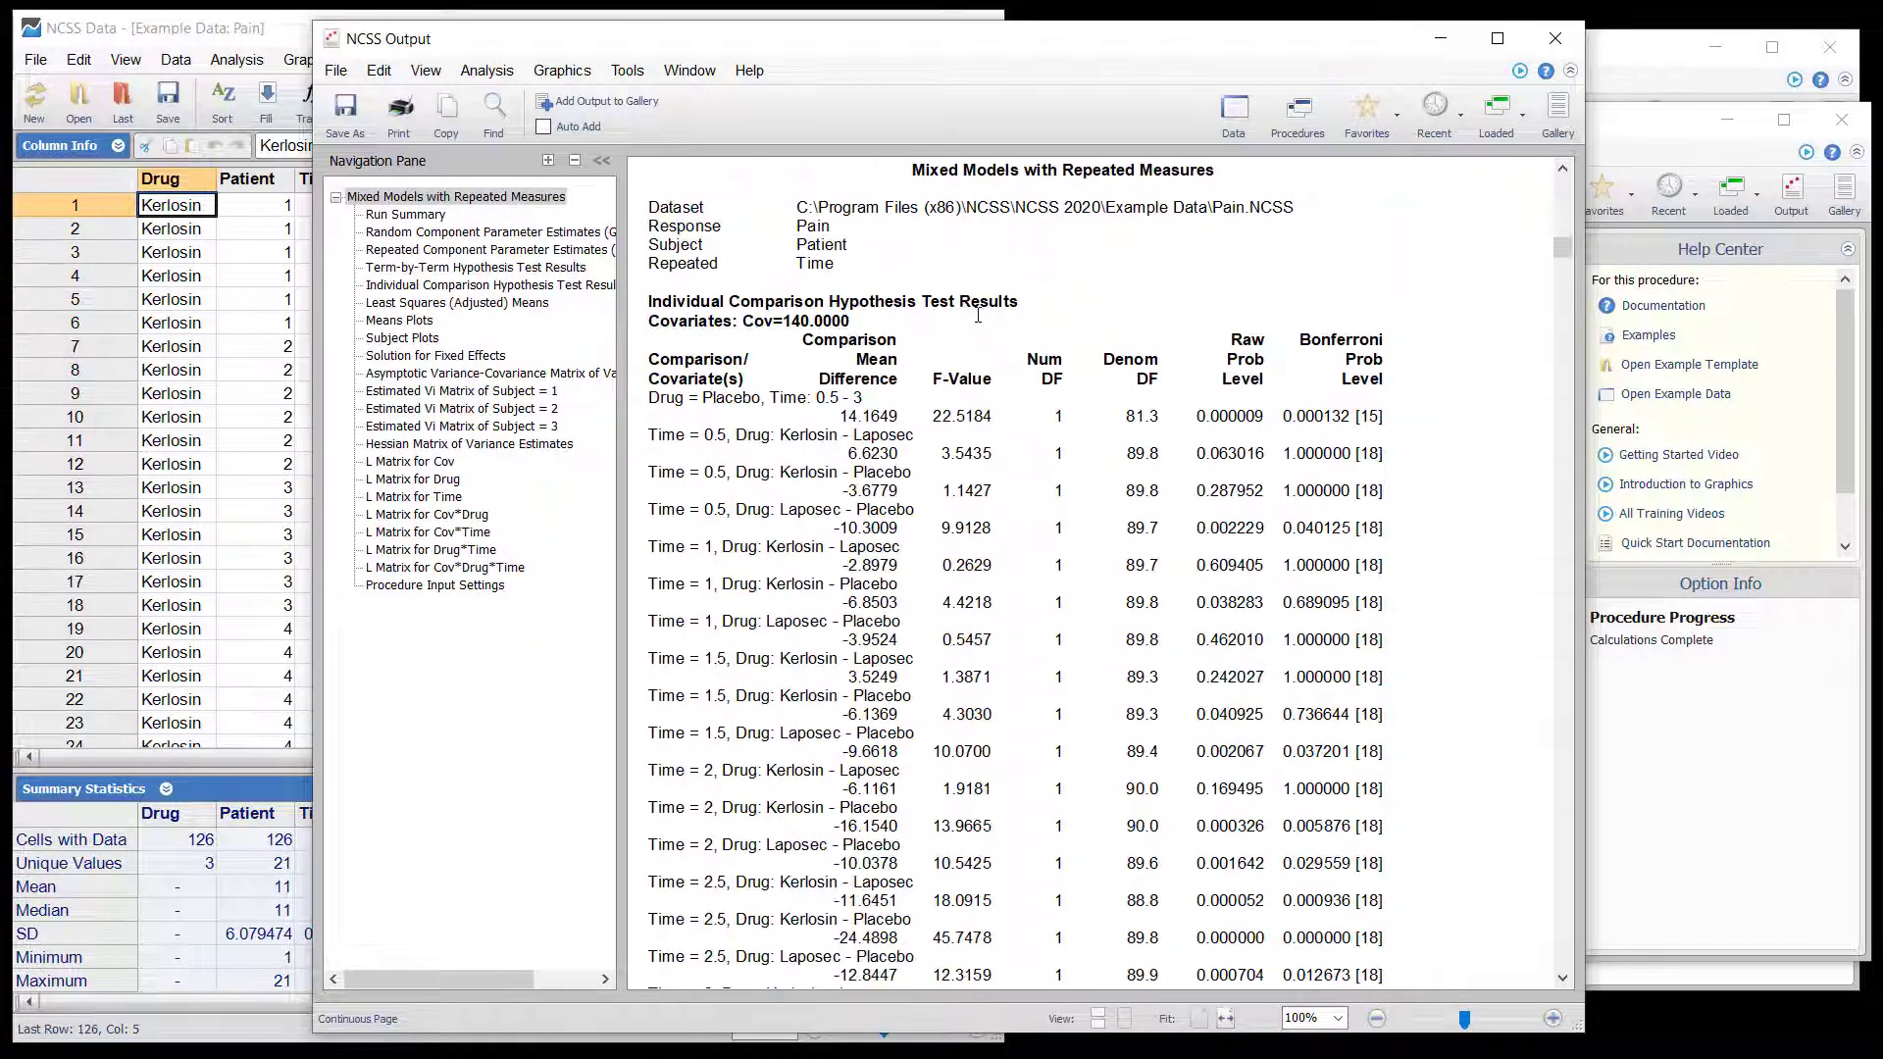
scroll(977, 314, "down", 1)
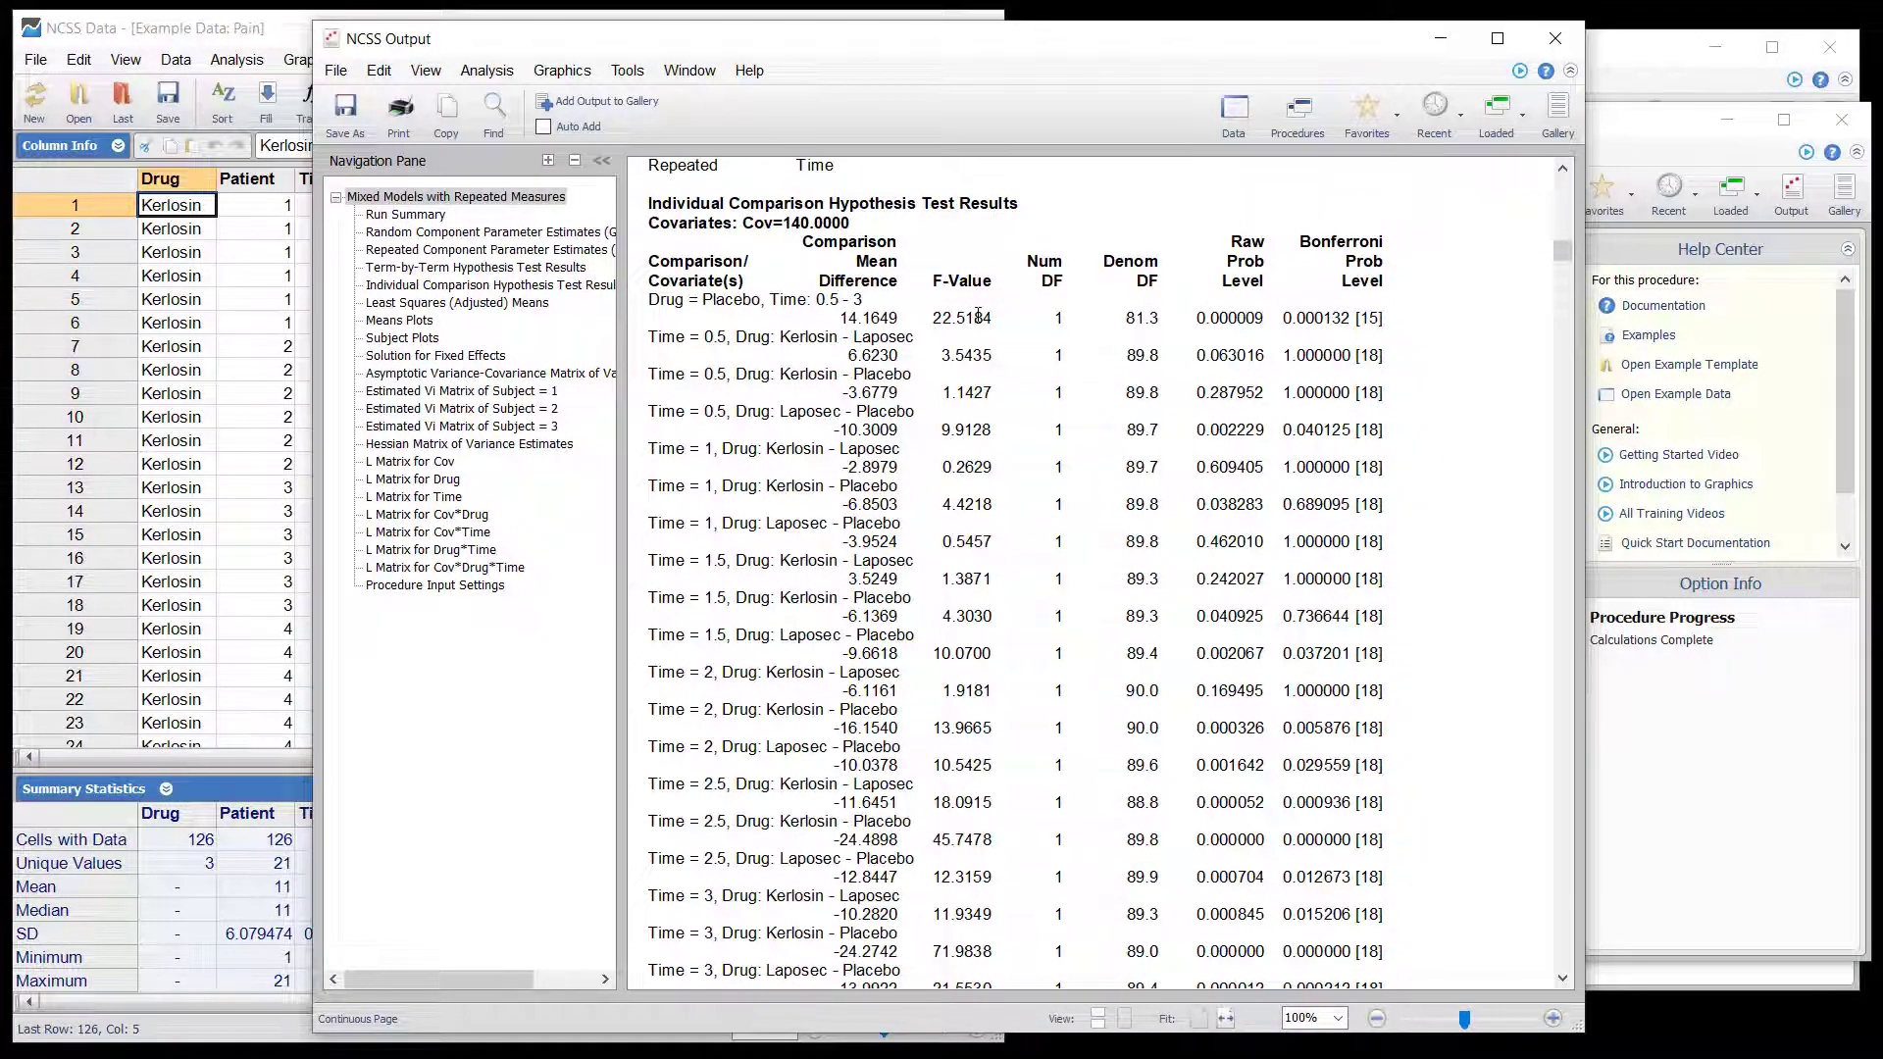
scroll(977, 314, "down", 10)
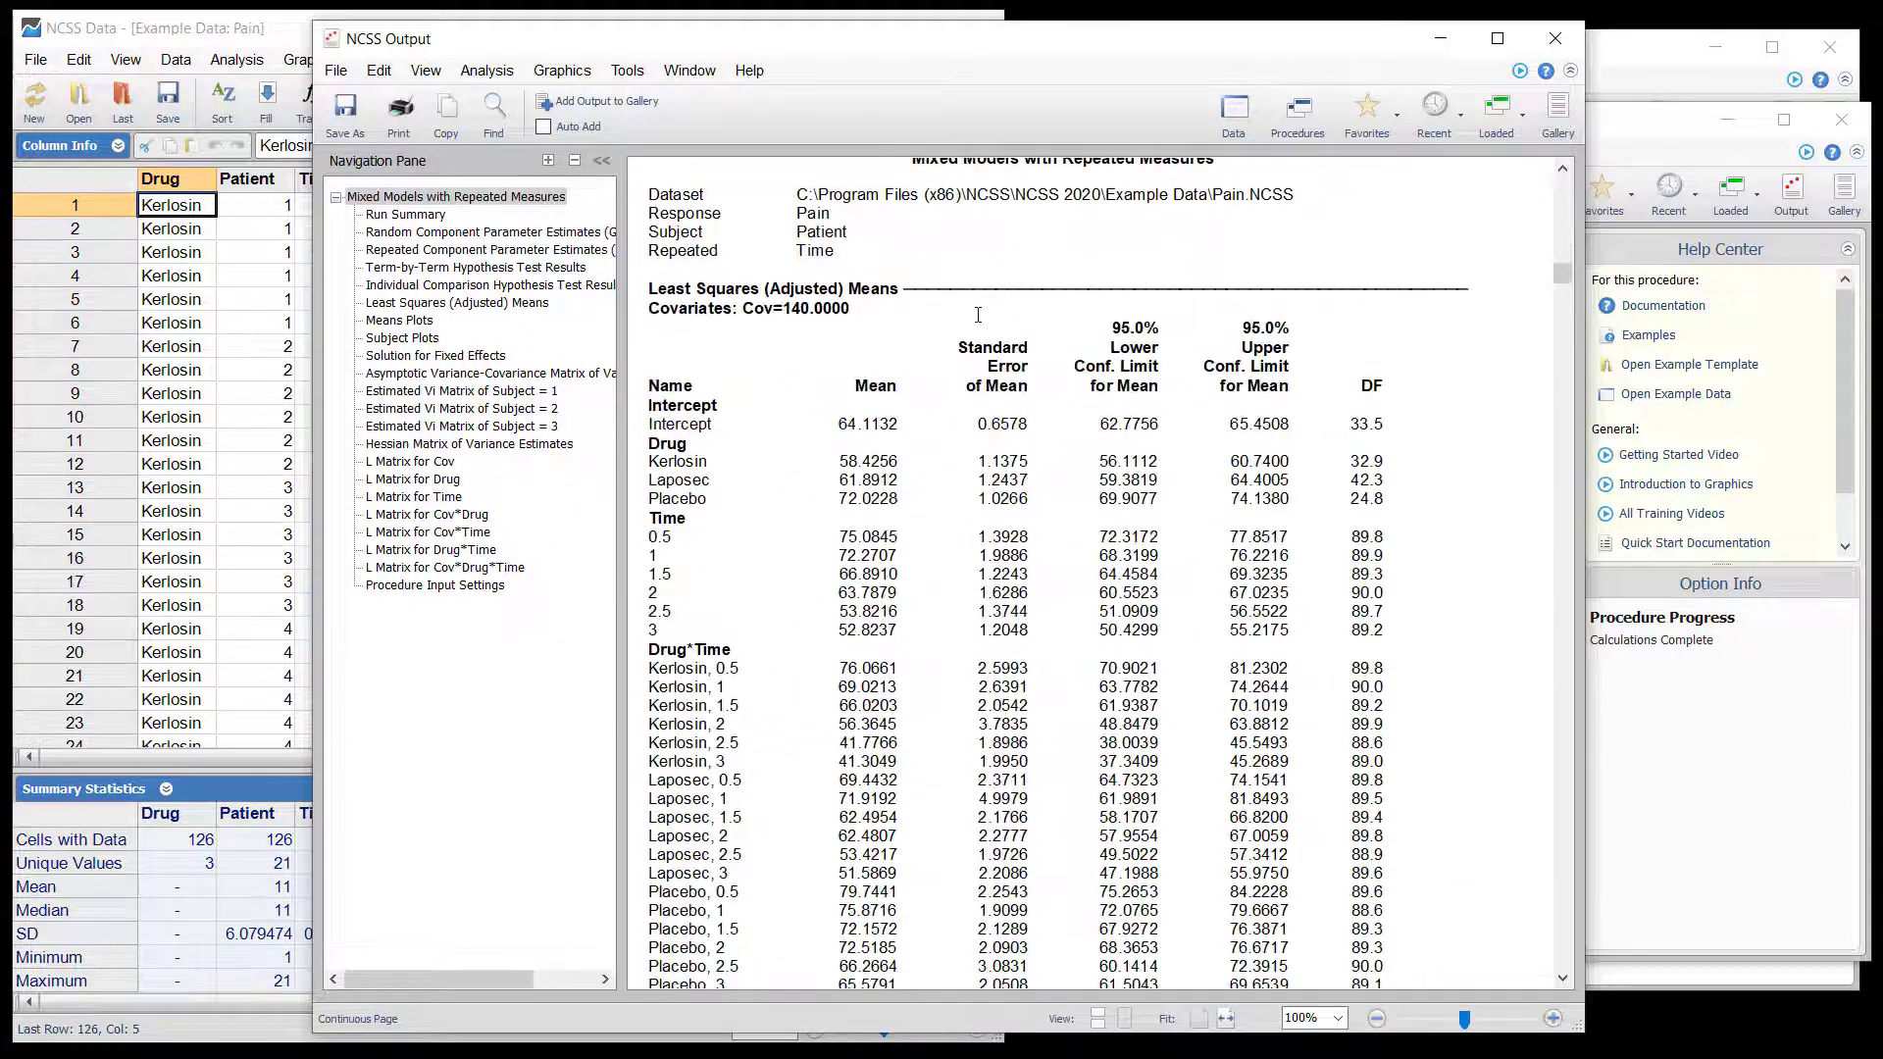
scroll(978, 314, "down", 1)
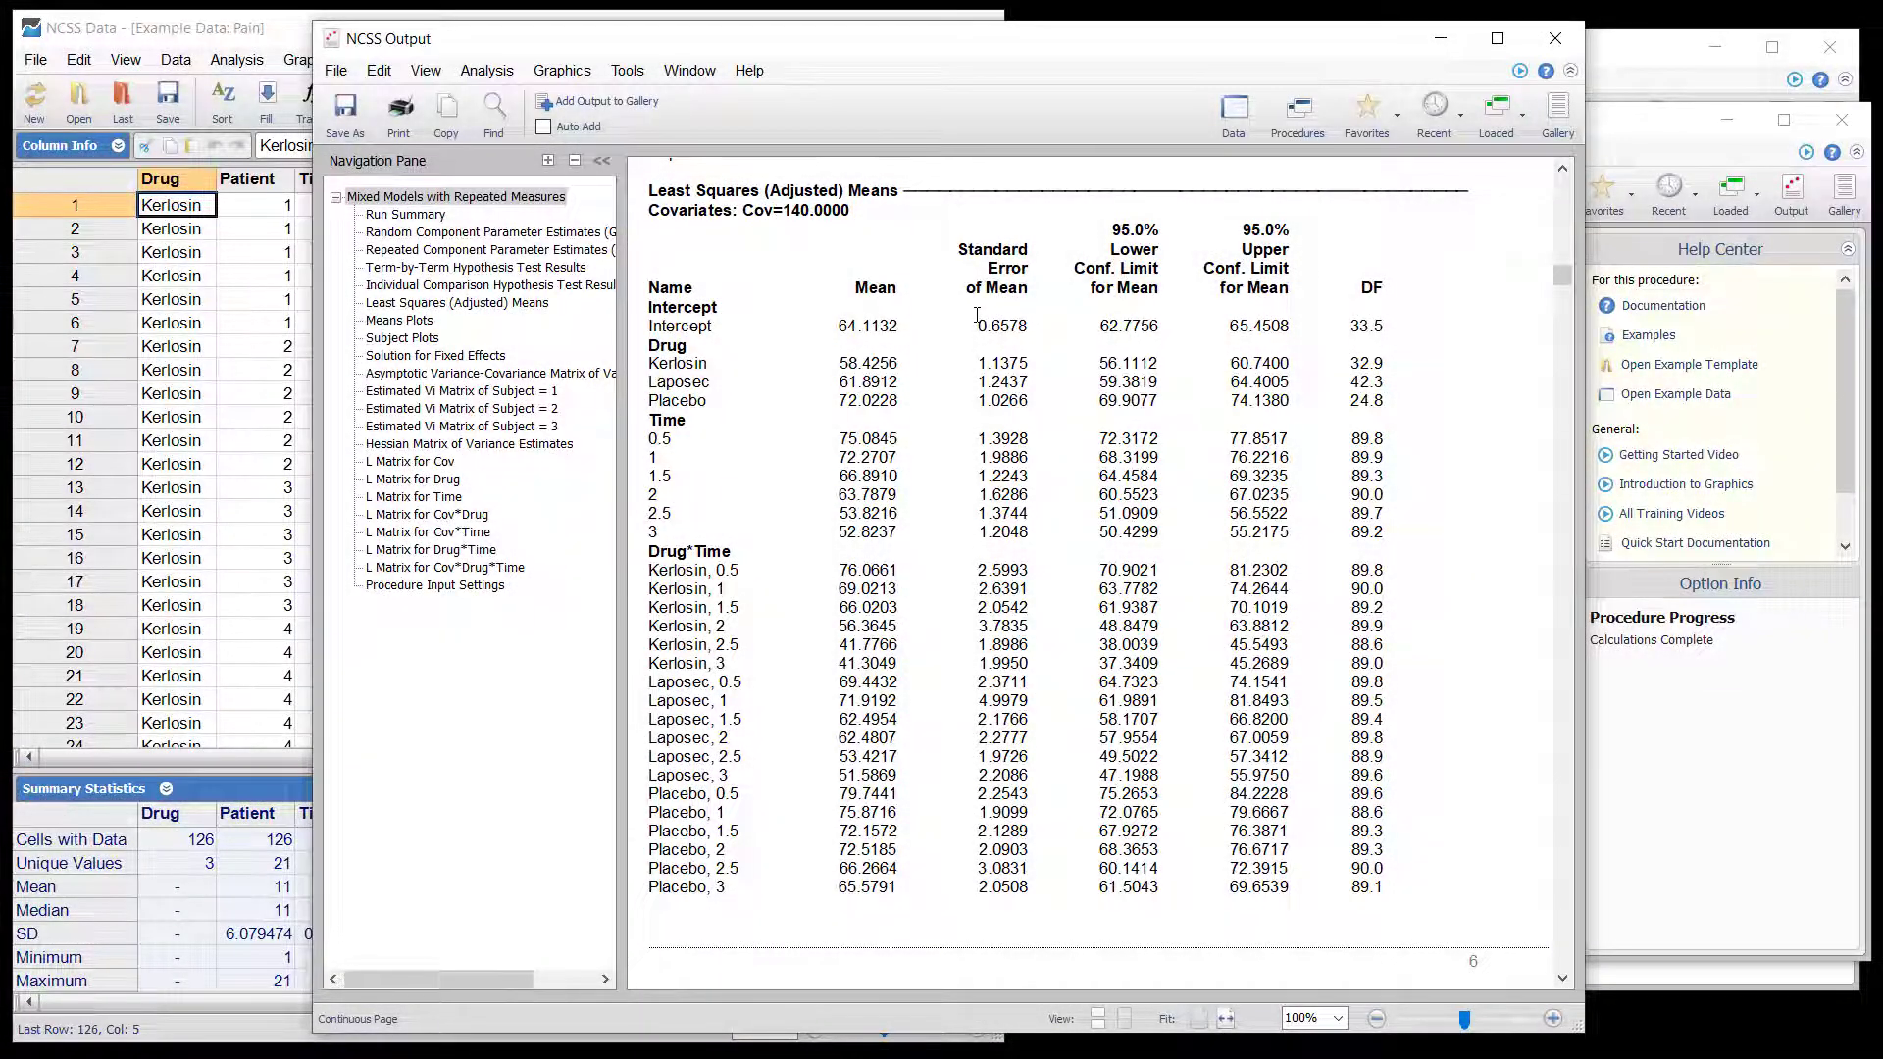
scroll(977, 315, "down", 8)
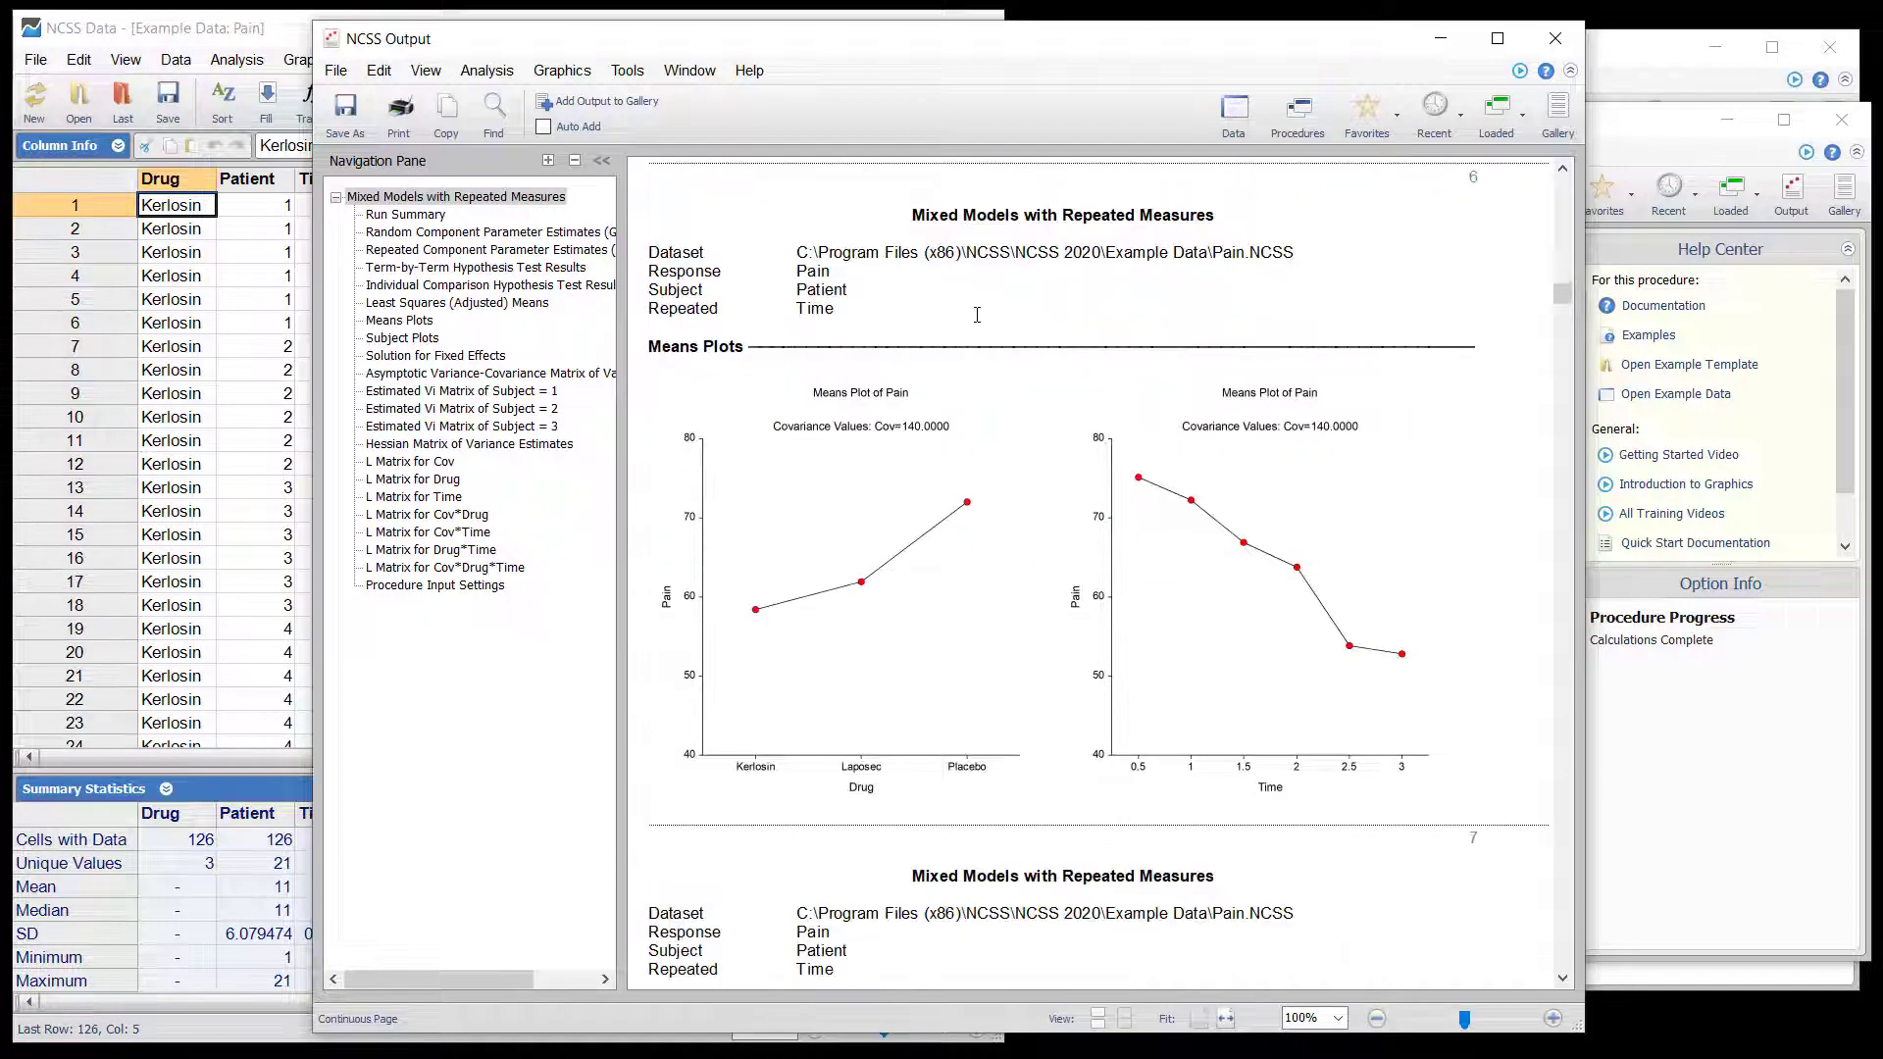
scroll(977, 315, "down", 1)
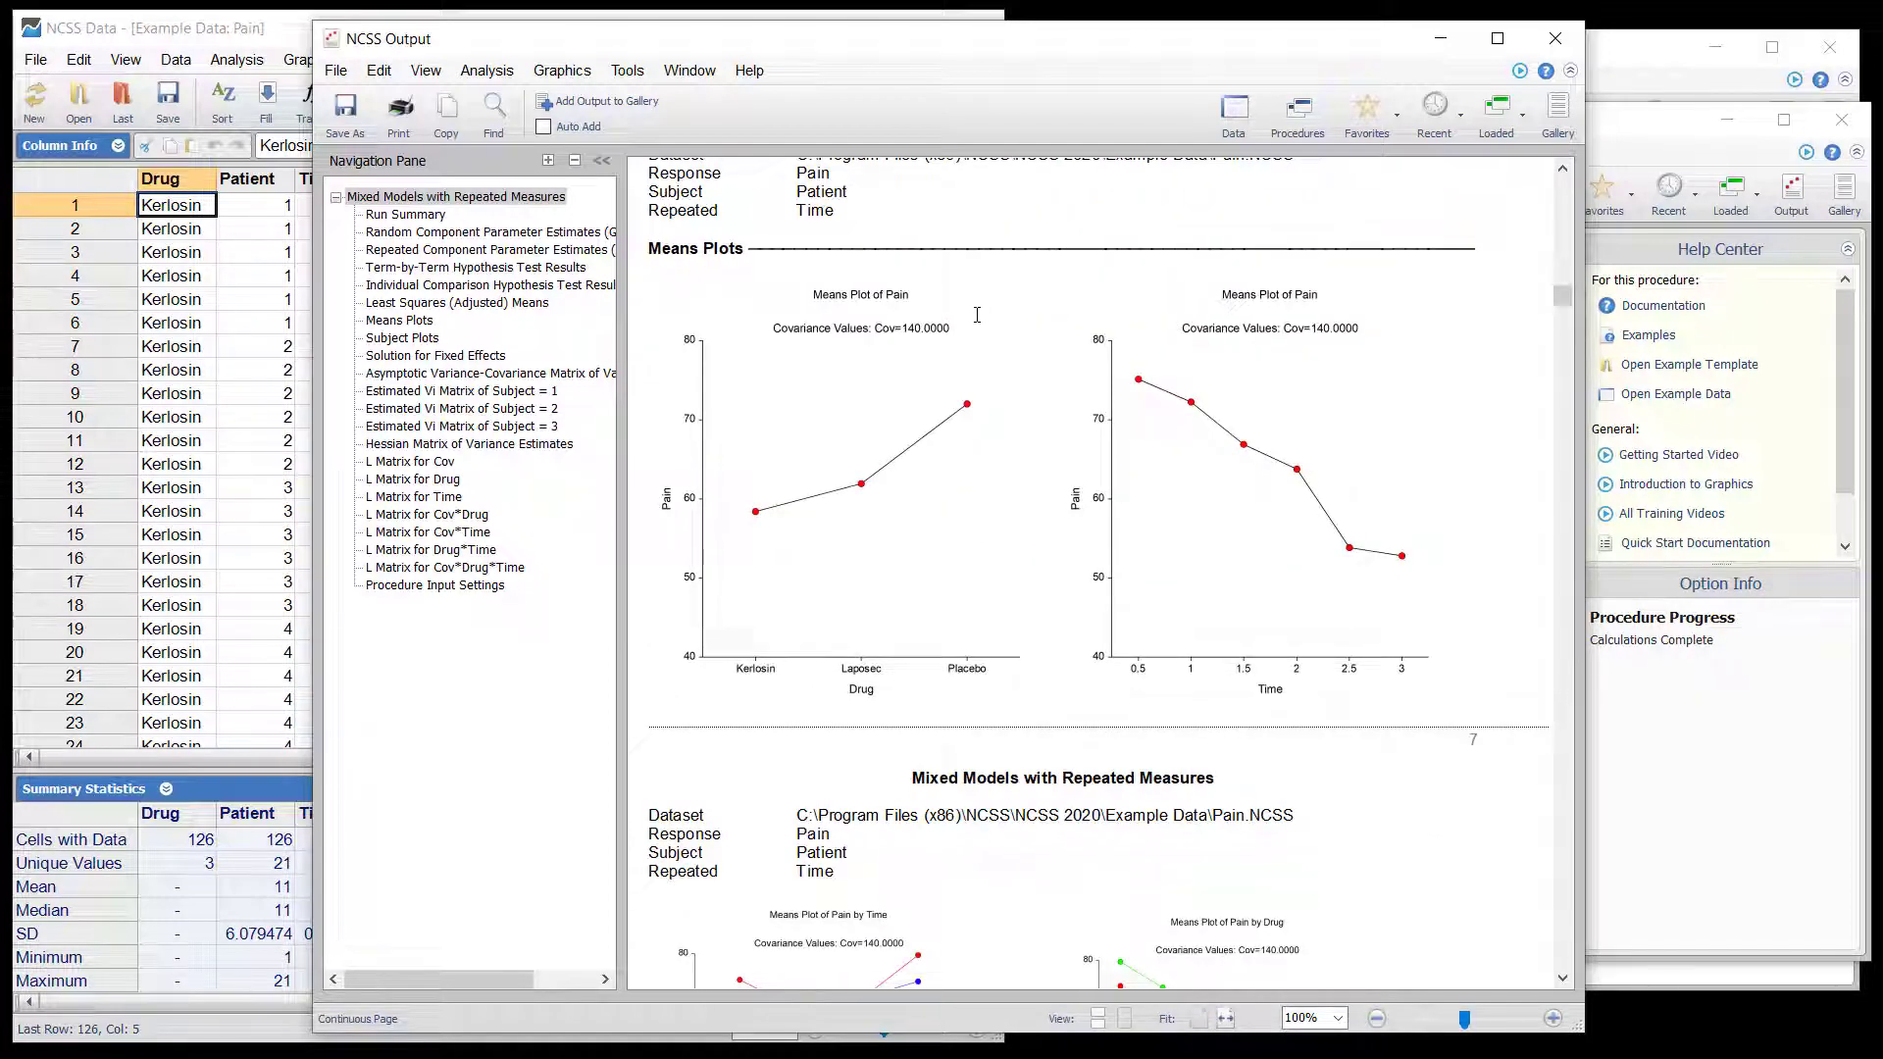
scroll(977, 315, "down", 5)
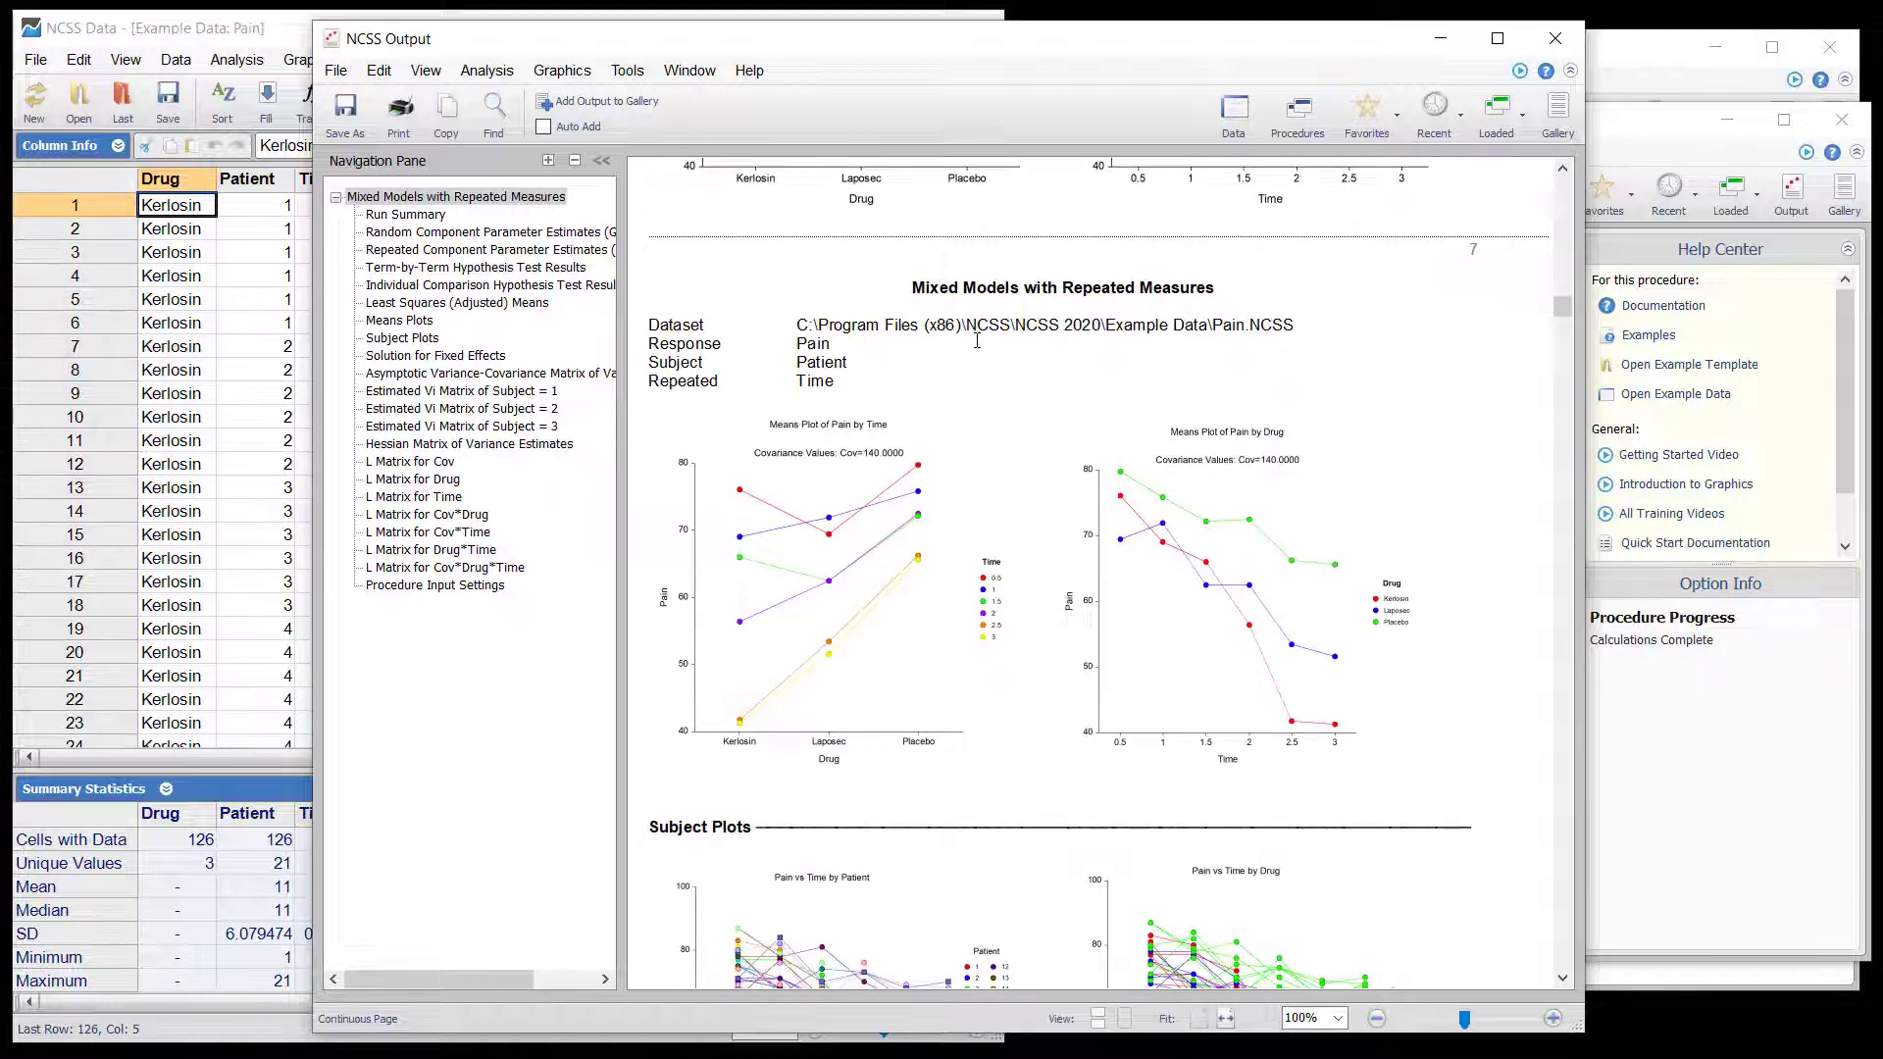
Enlarge and close the Means Plot of Pain by Drug and the Pain vs Time by Drug plot
double_click(1256, 598)
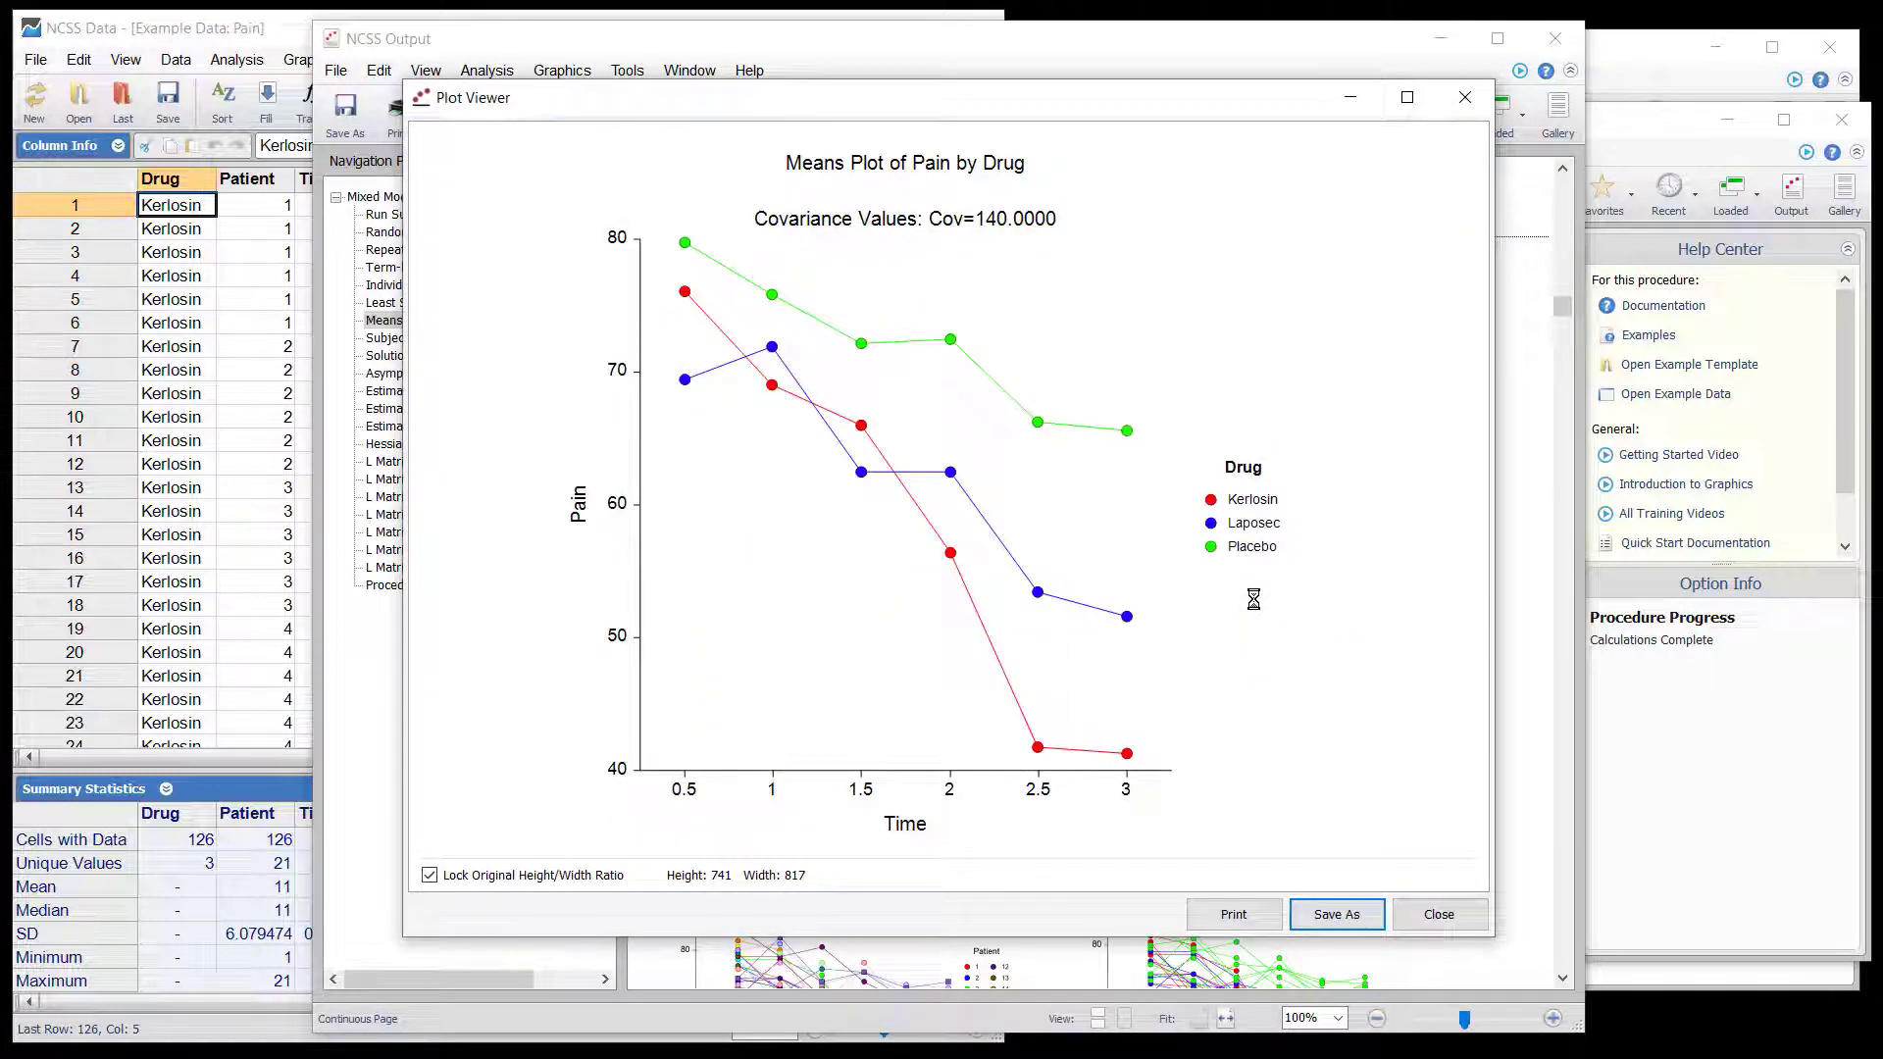
left_click(1434, 913)
scroll(1286, 639, "down", 3)
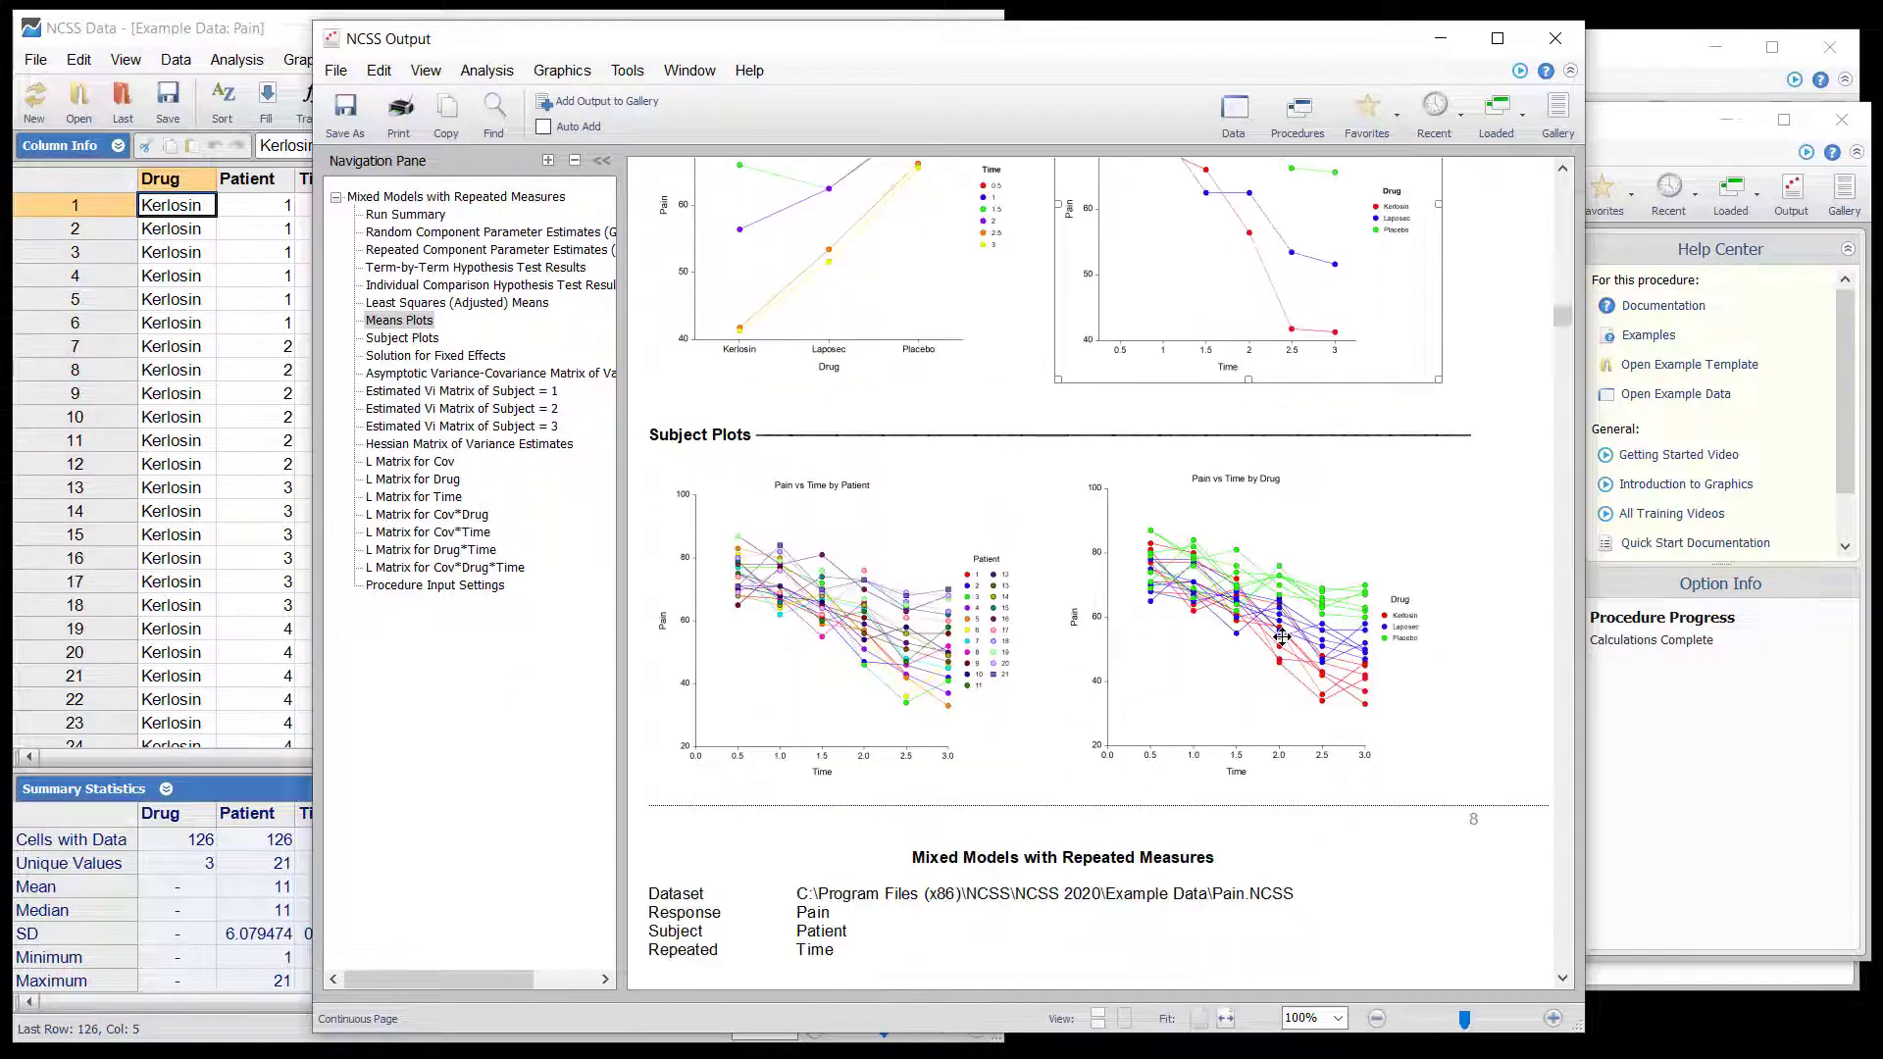
double_click(1287, 620)
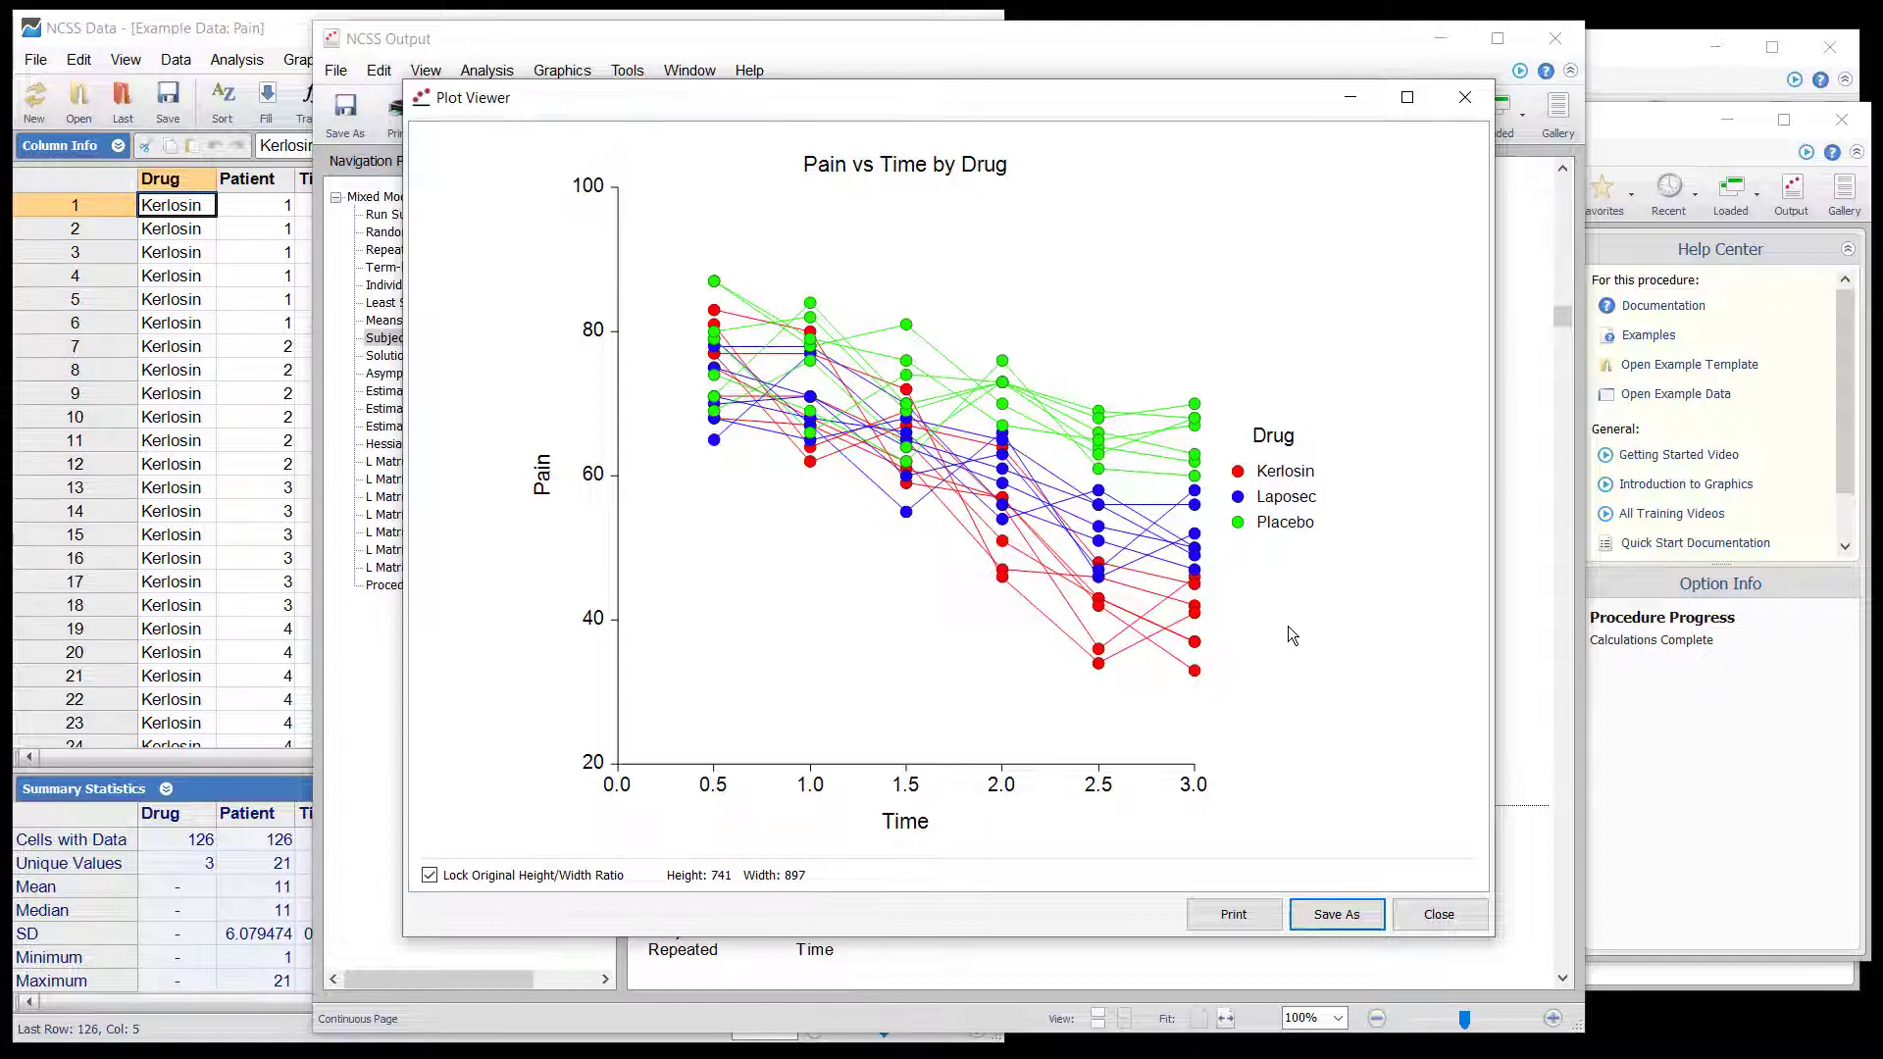
left_click(1439, 914)
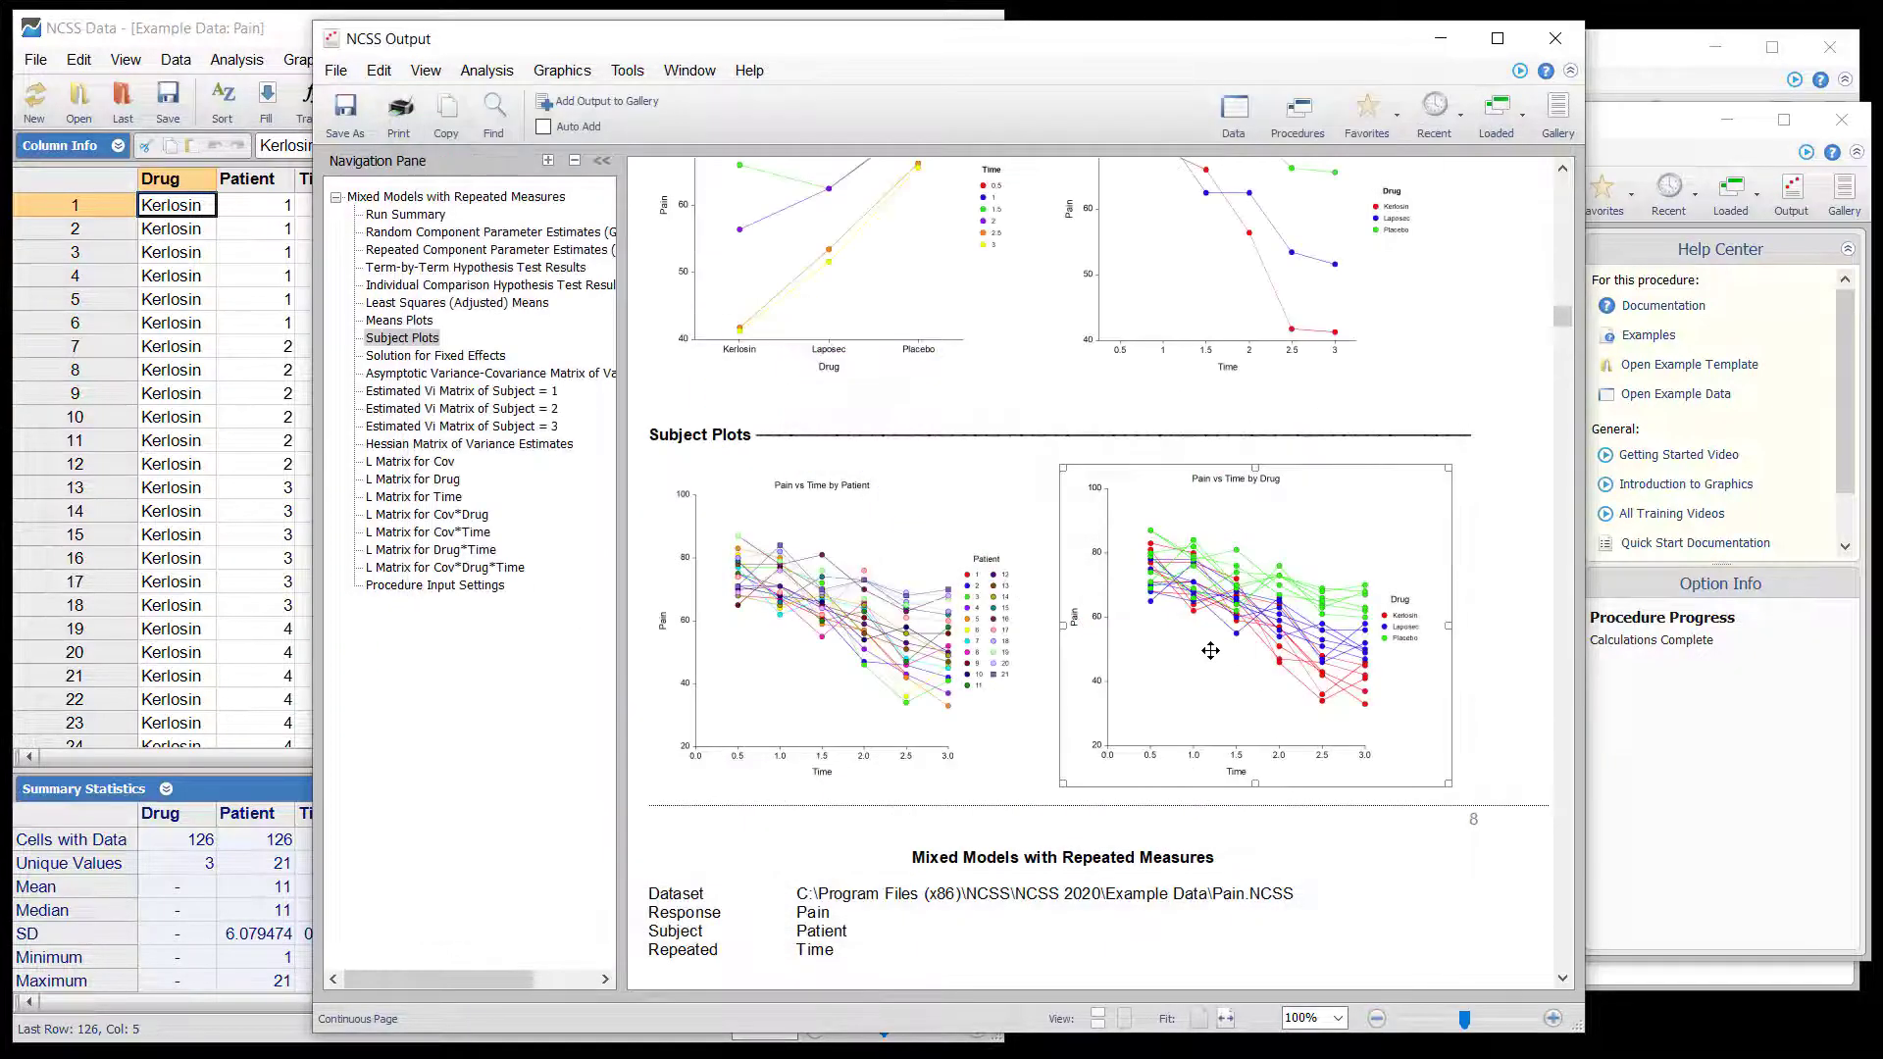
Scroll past fixed effects, Vi and Hessian matrices to the L Matrix for Cov on page 14
scroll(1210, 651, "down", 6)
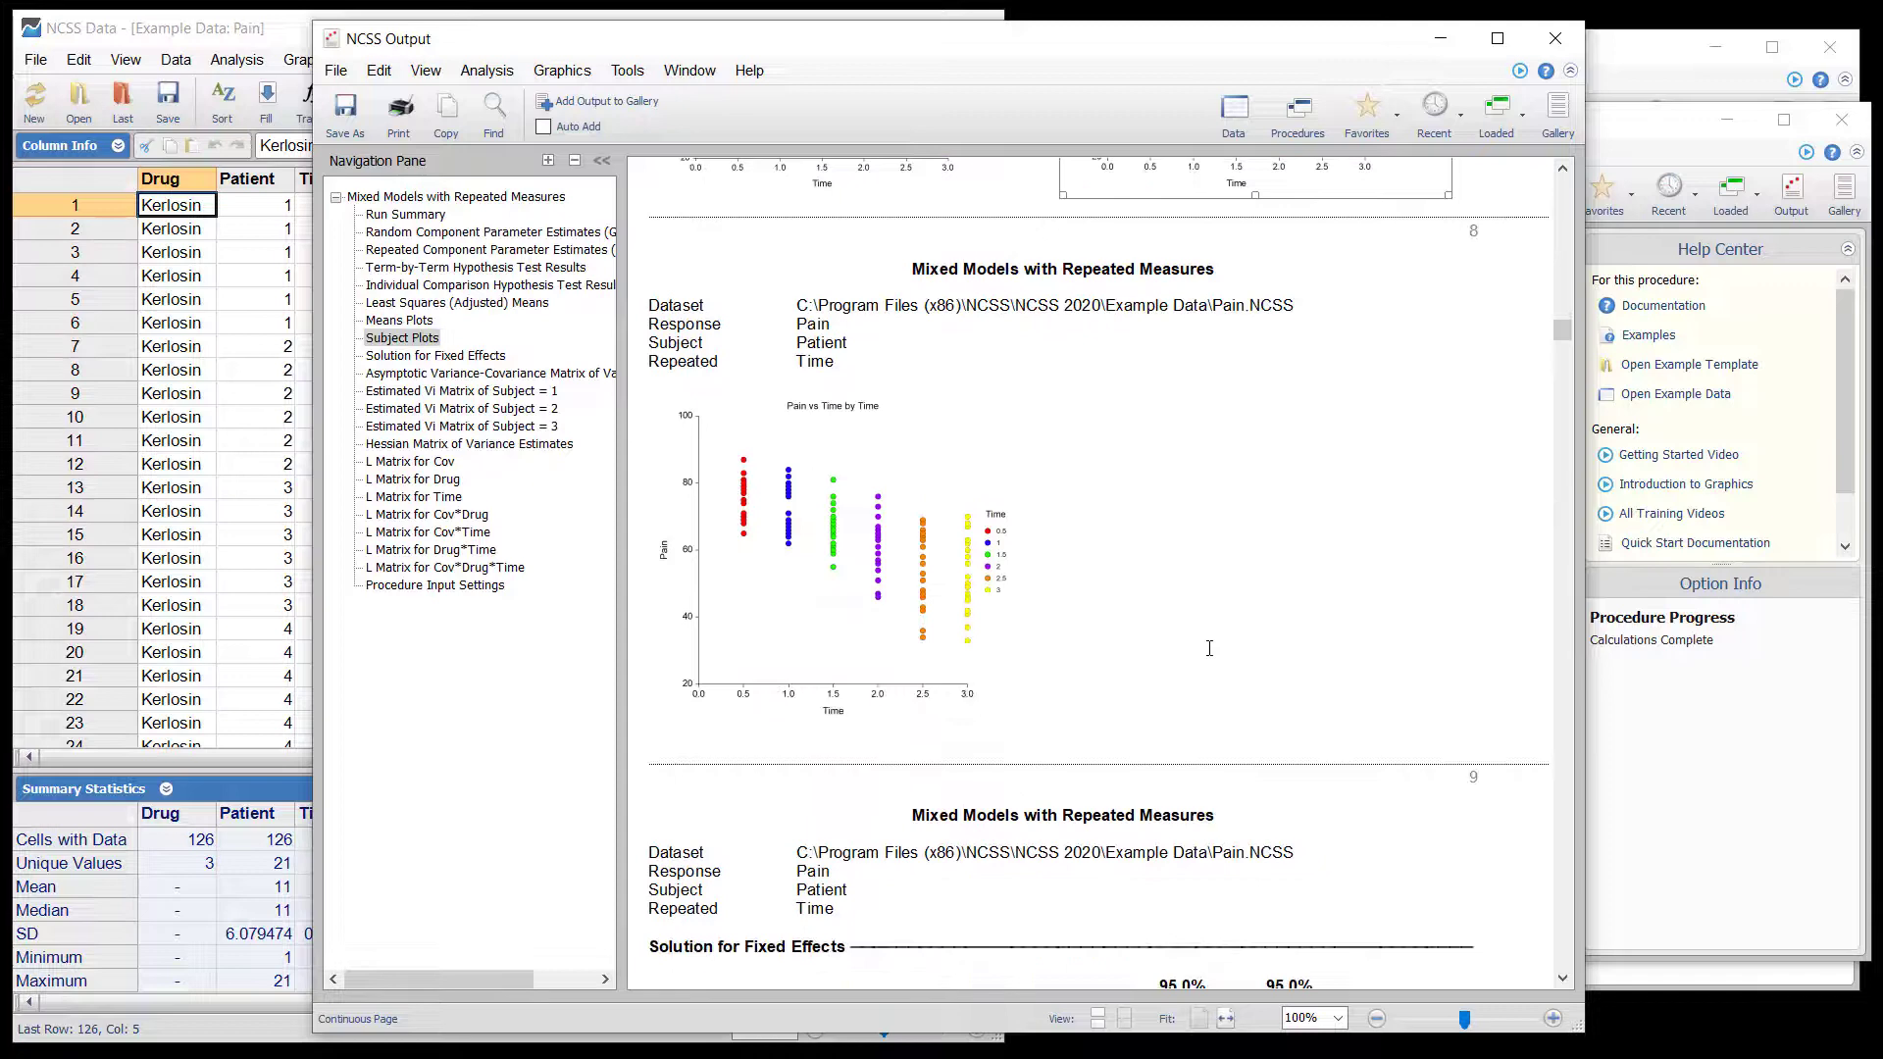
scroll(1209, 648, "down", 5)
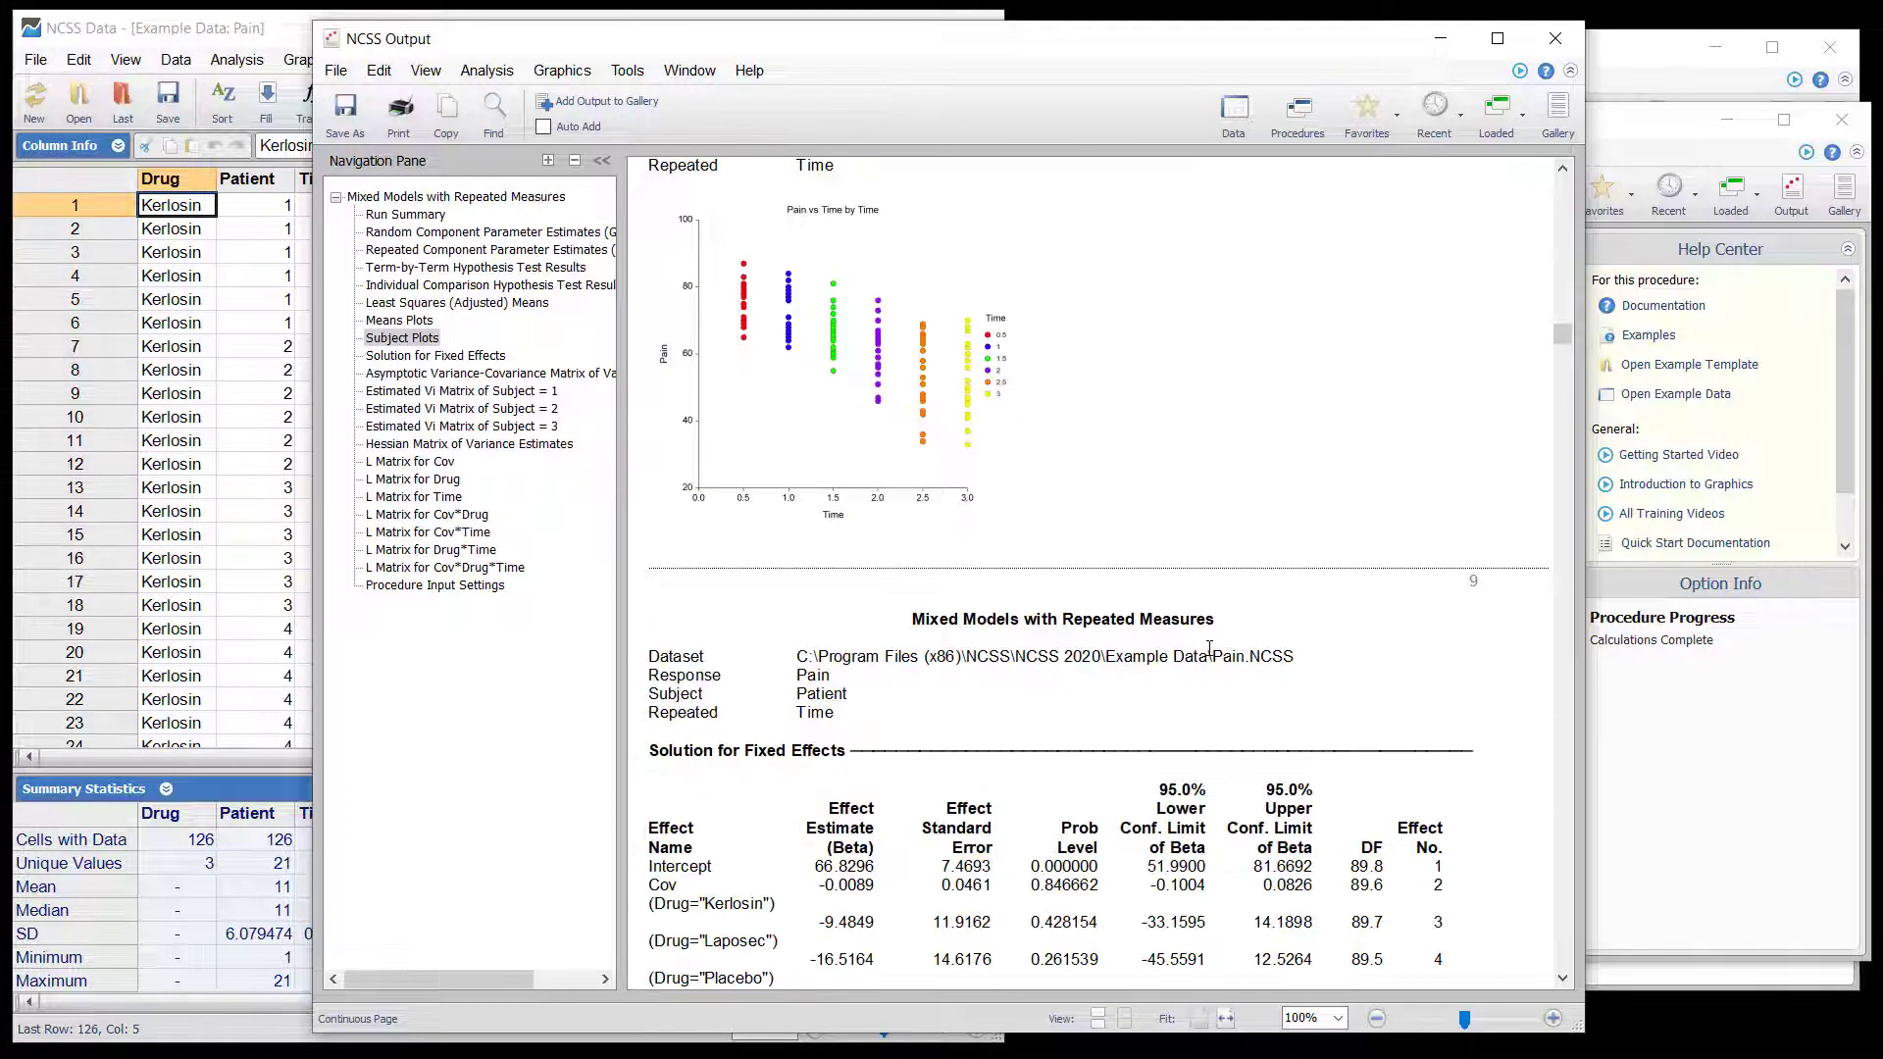
scroll(1209, 648, "down", 7)
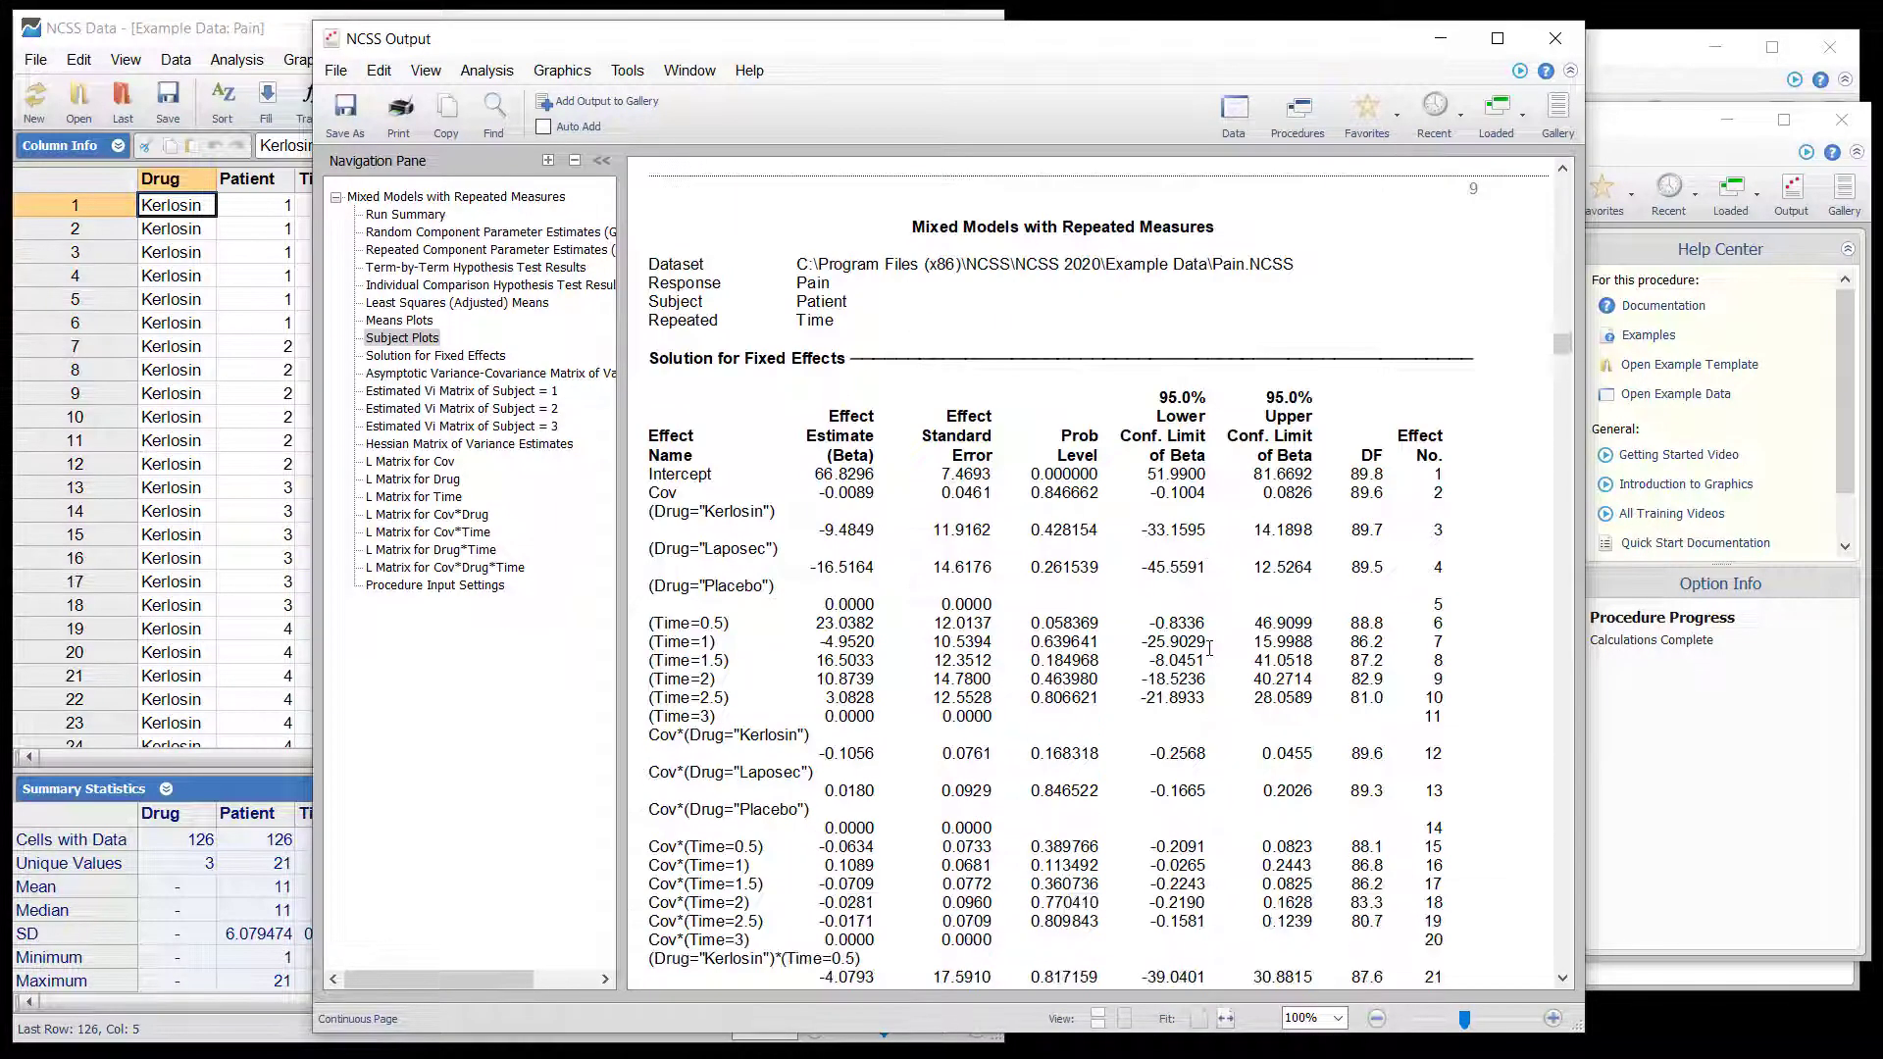
scroll(1210, 649, "down", 7)
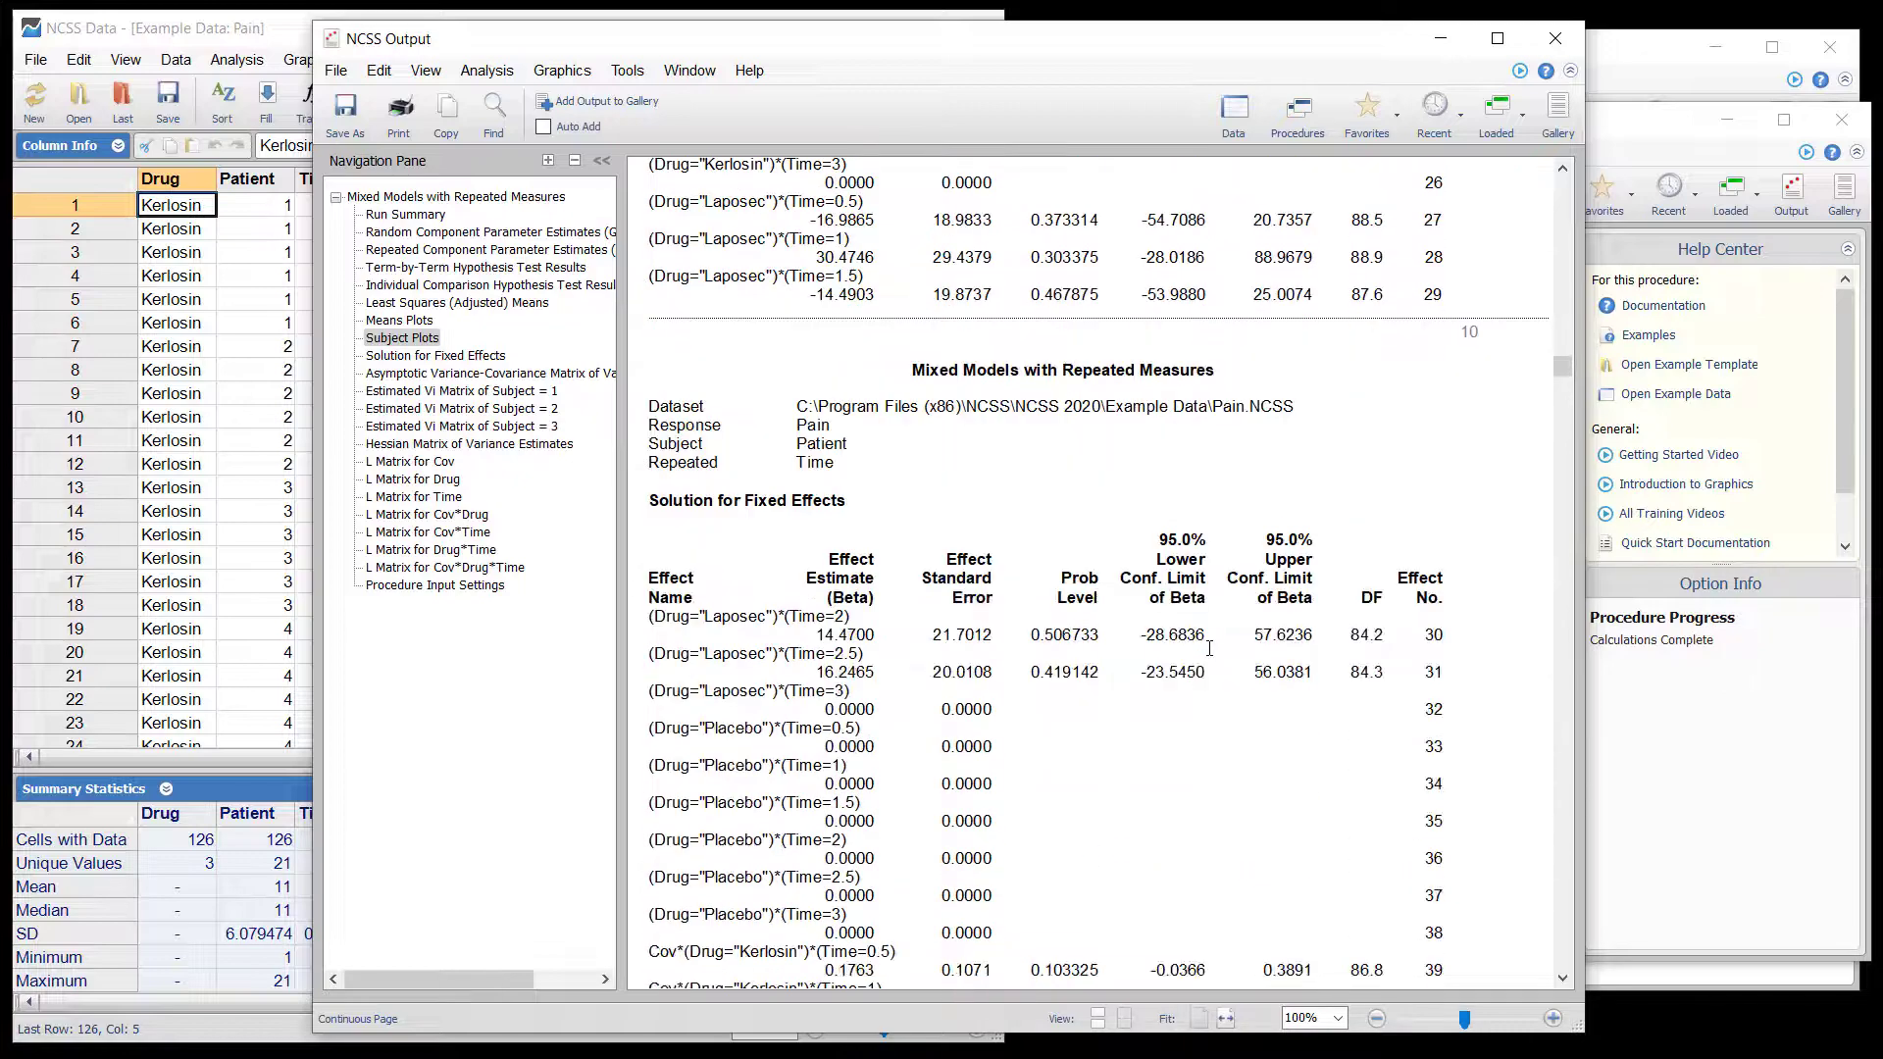
scroll(1209, 649, "down", 10)
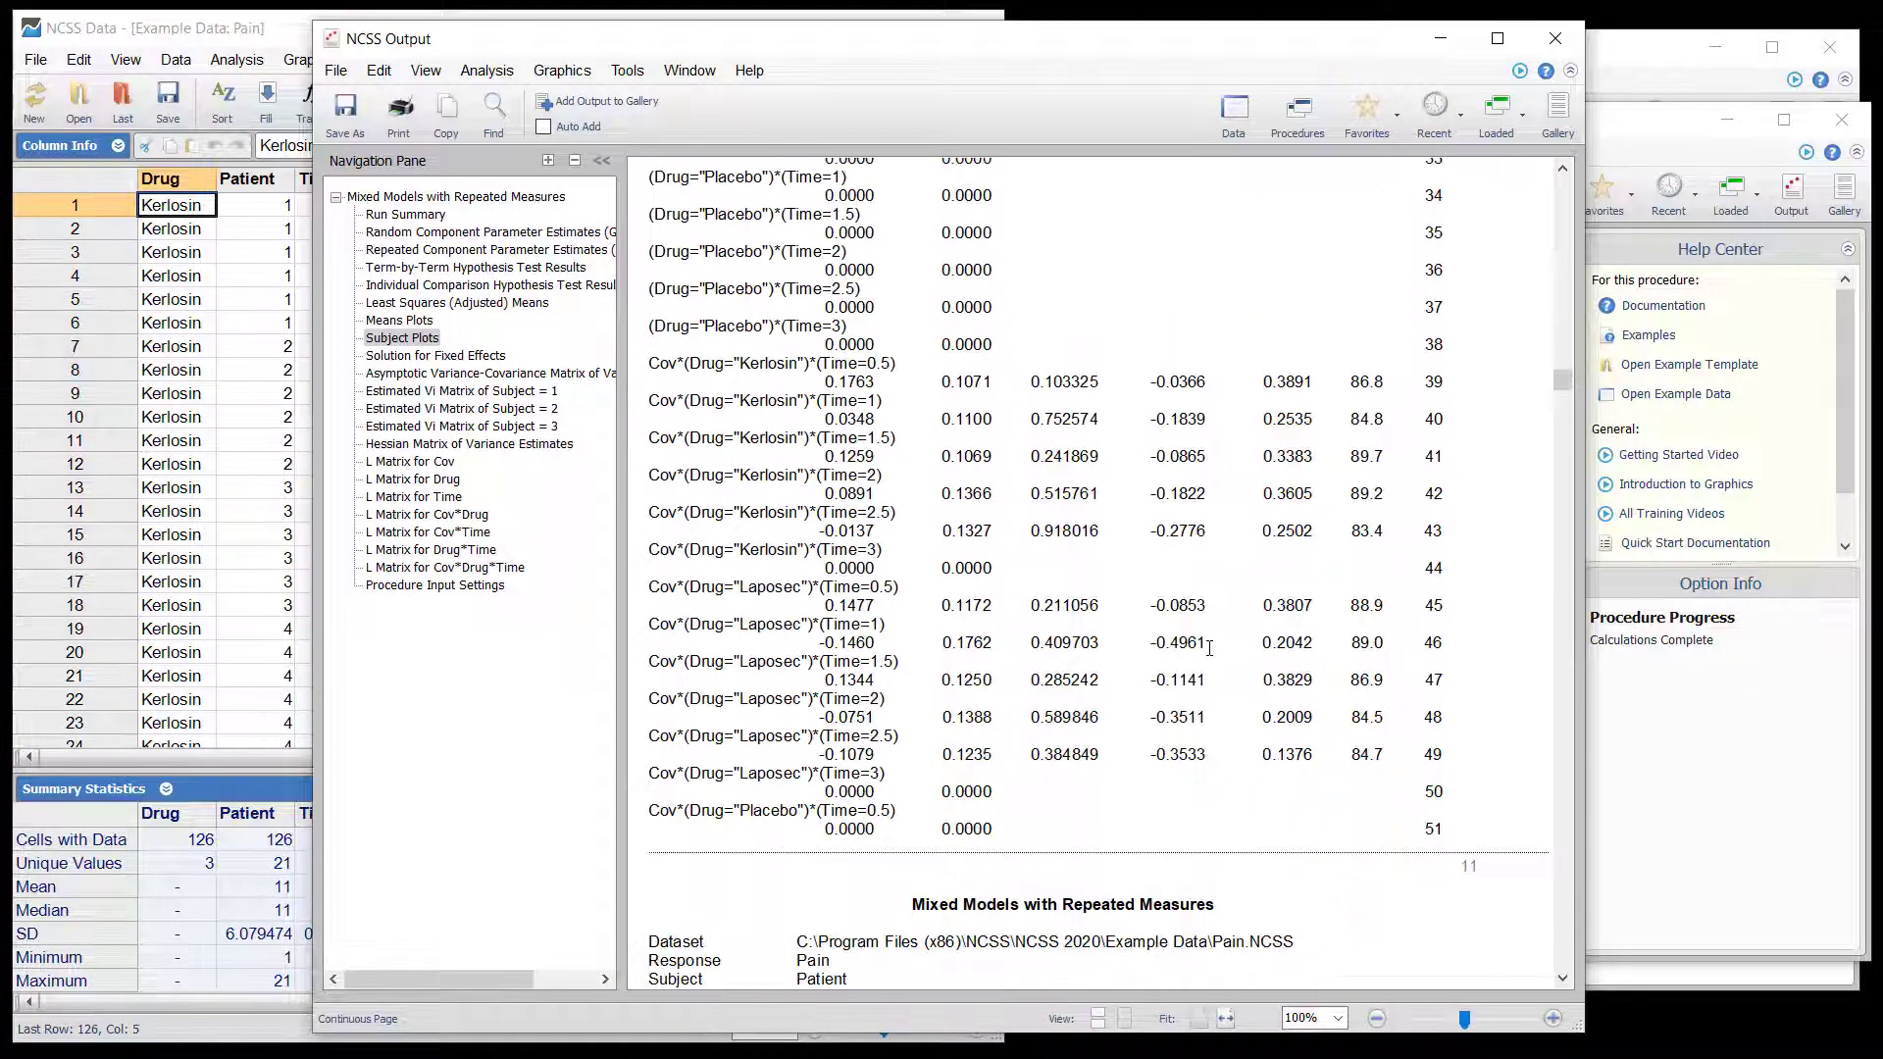
scroll(1207, 648, "down", 3)
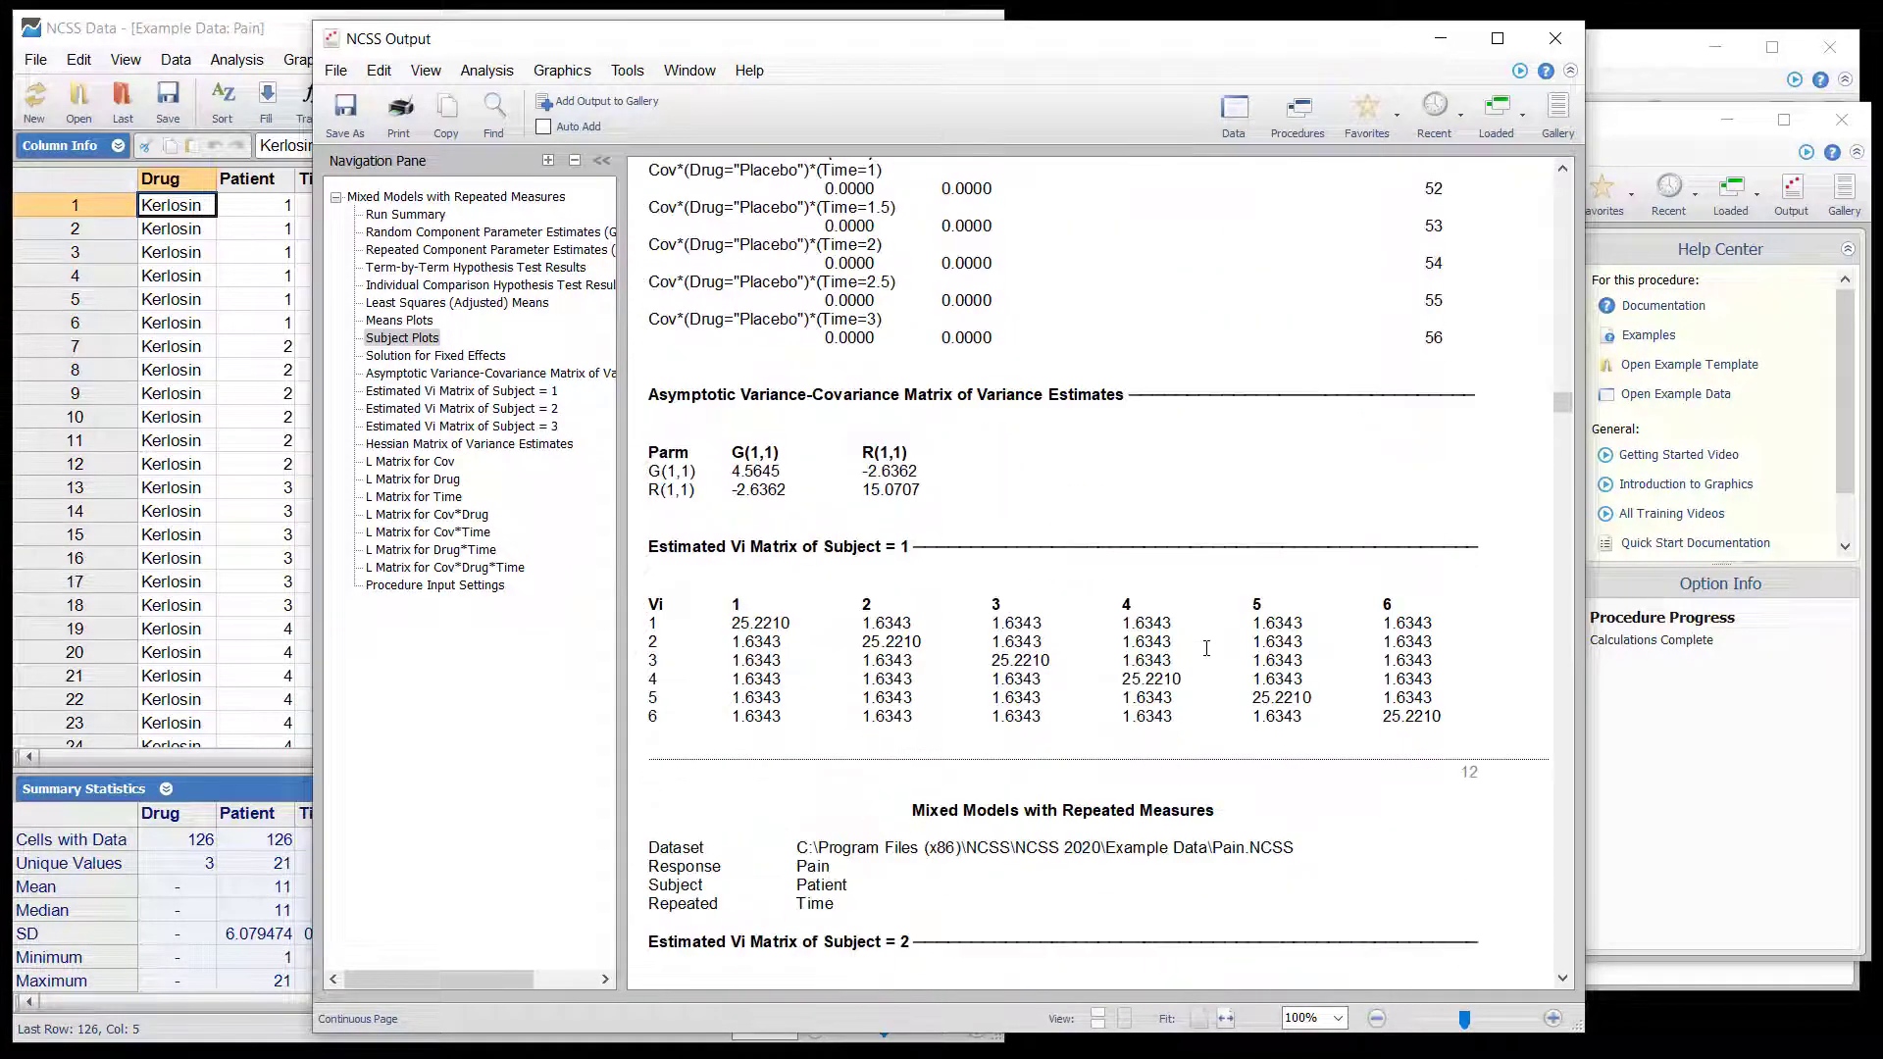
scroll(1207, 648, "down", 2)
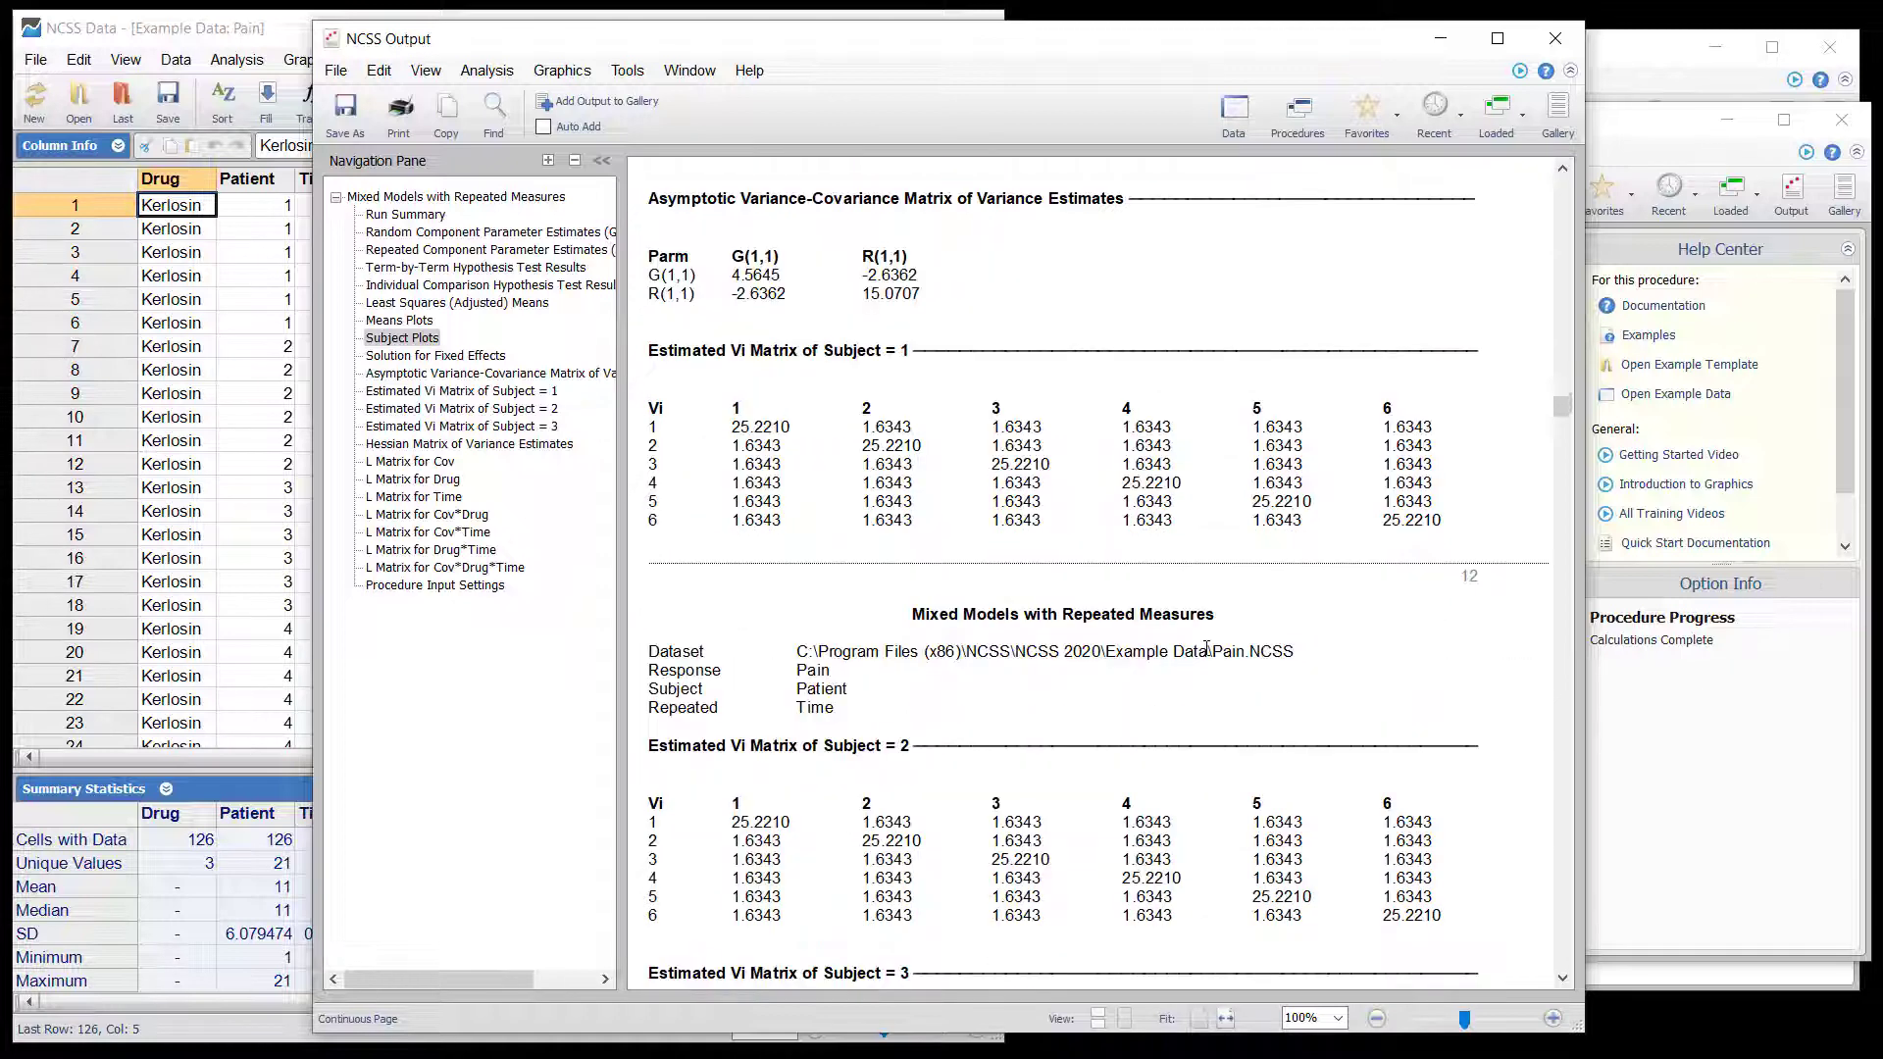
scroll(1207, 648, "down", 9)
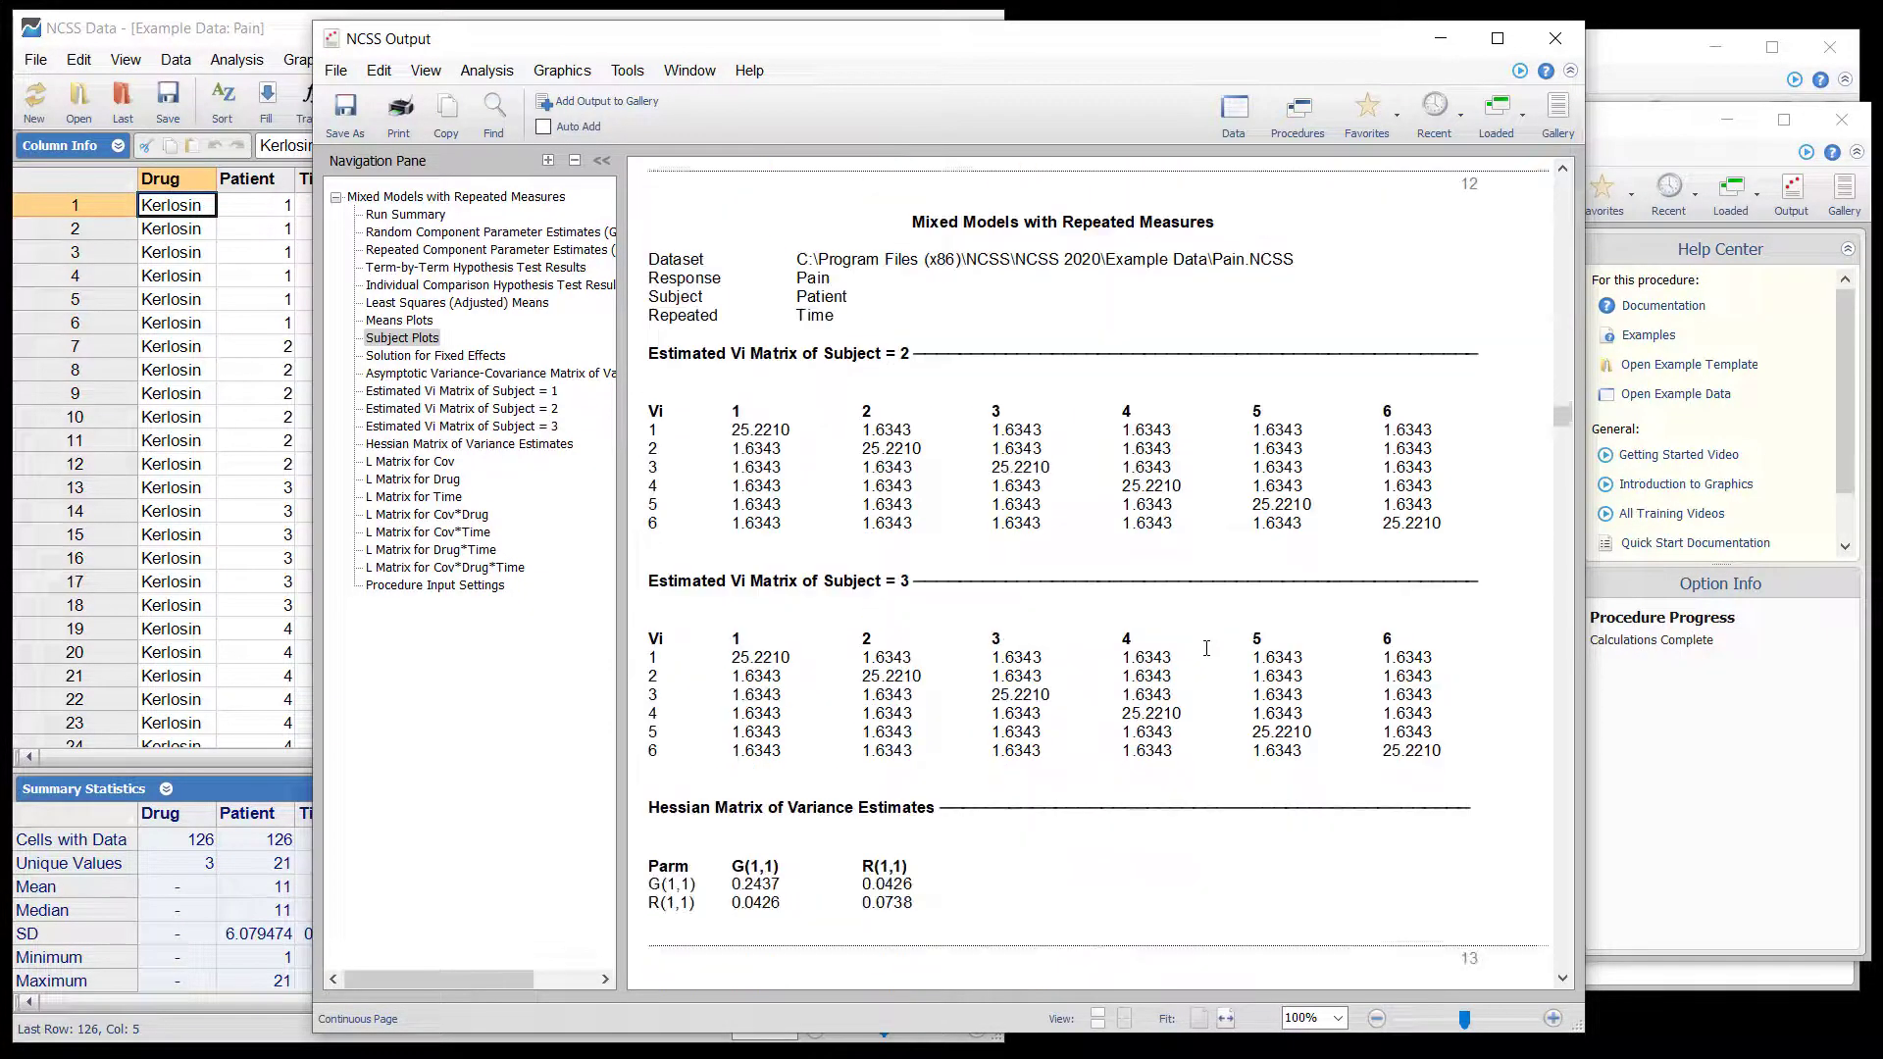
scroll(1207, 648, "down", 9)
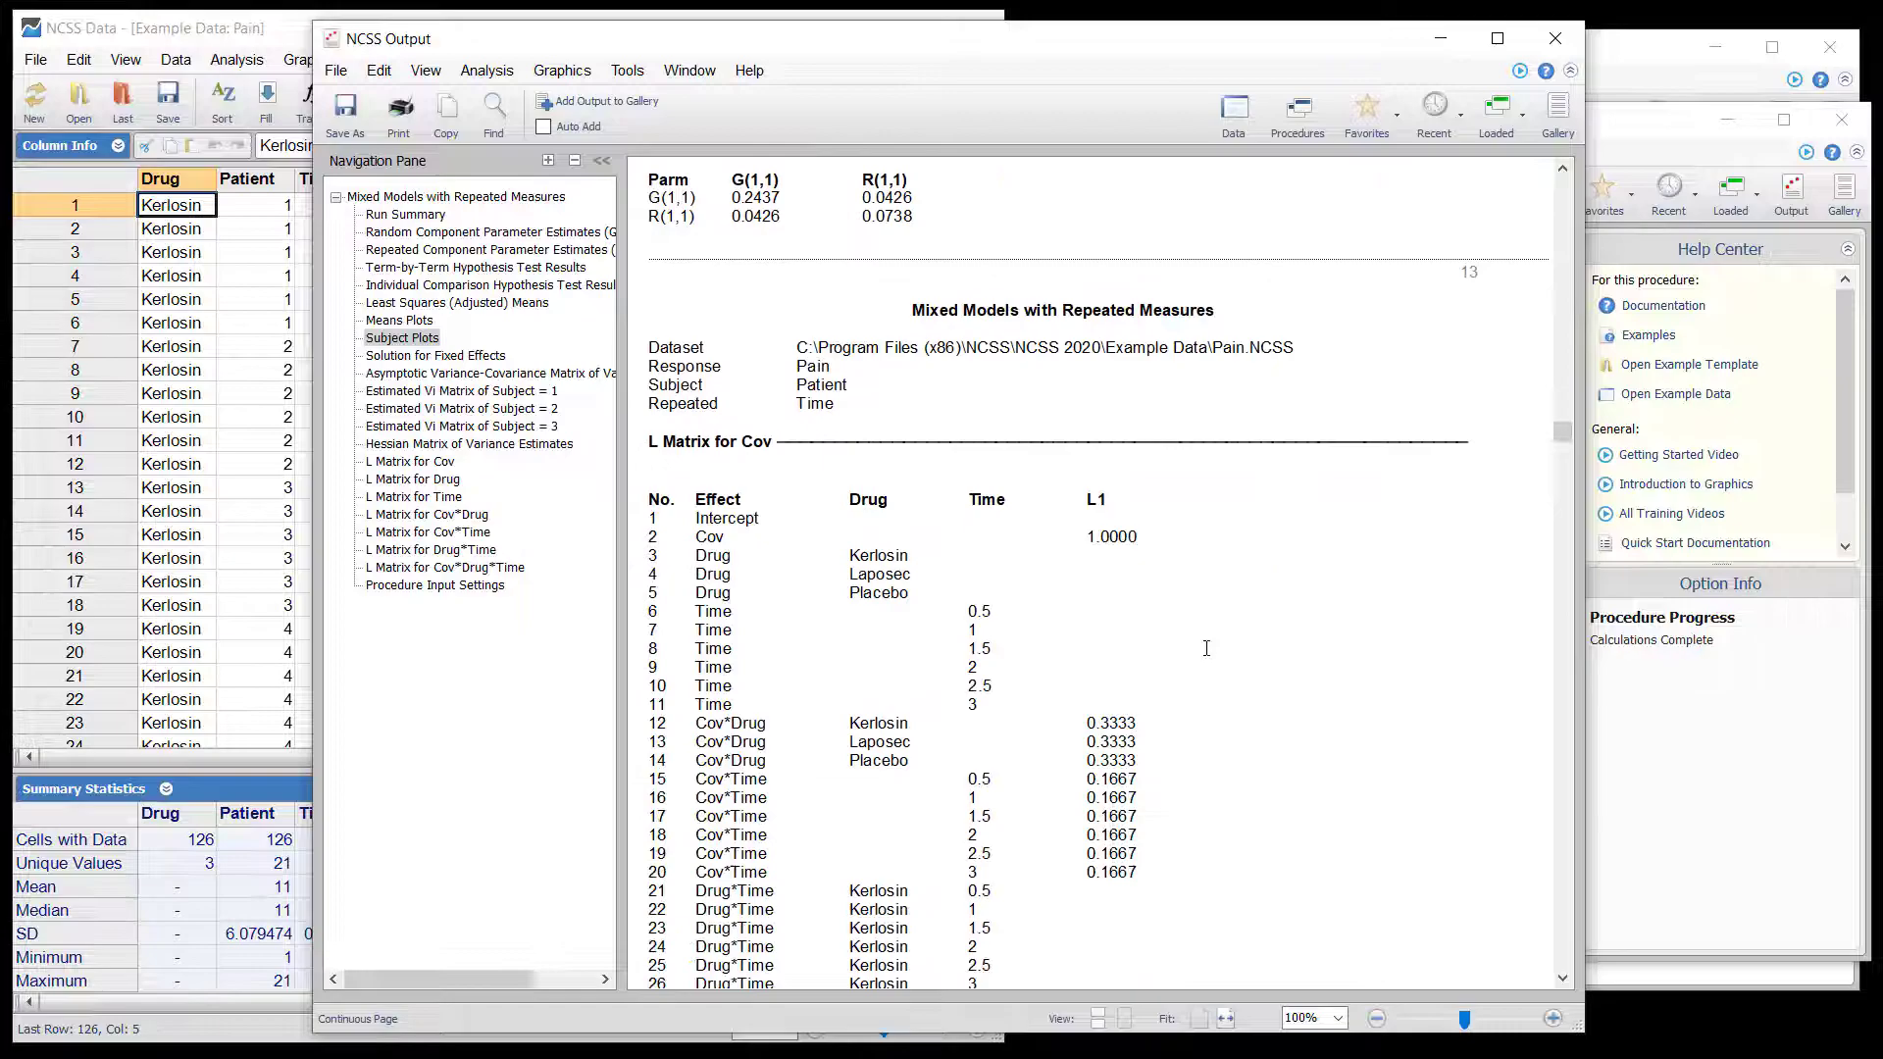
scroll(1206, 649, "down", 6)
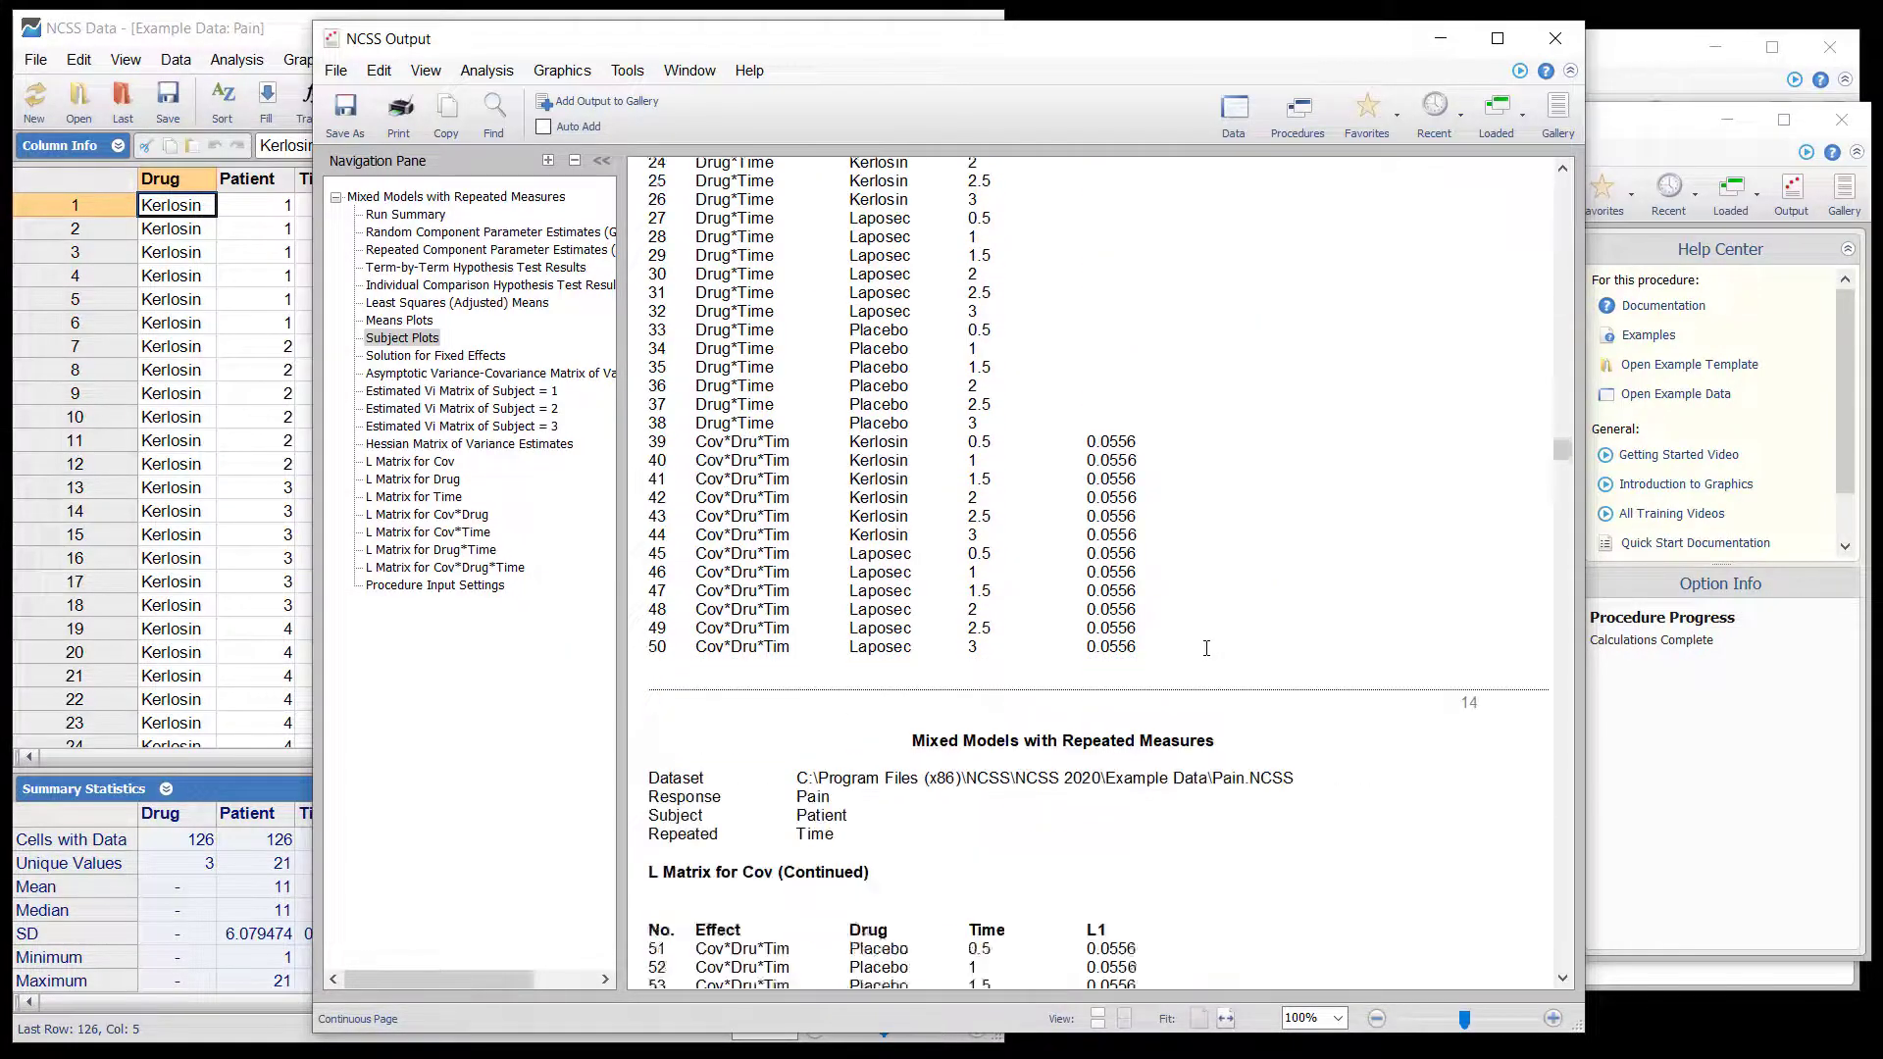